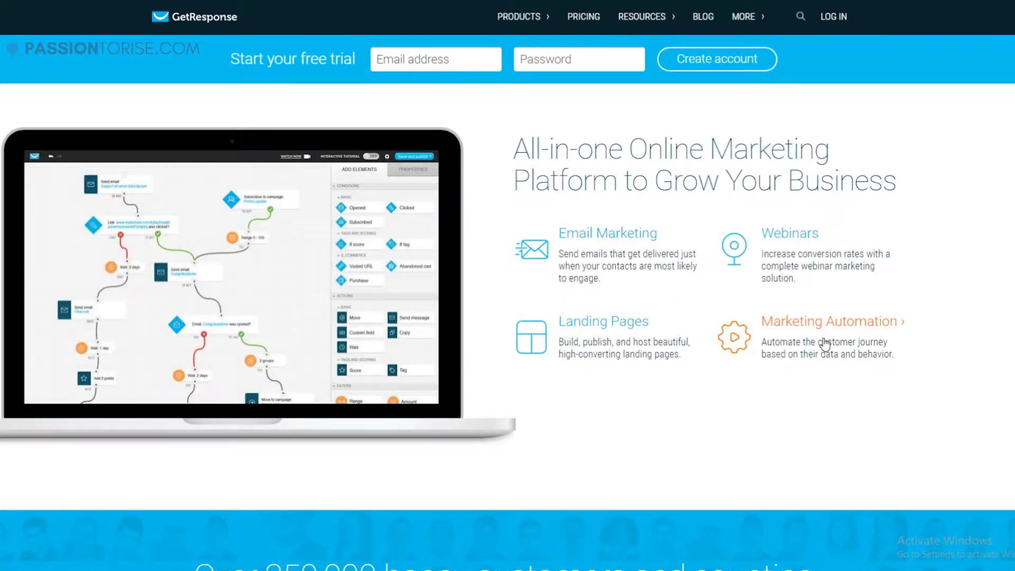
# Scroll through the pricing page comparing the Email, Pro, Max and Enterprise plans.
pyautogui.scroll(-3, 825, 344)
pyautogui.scroll(2, 540, 127)
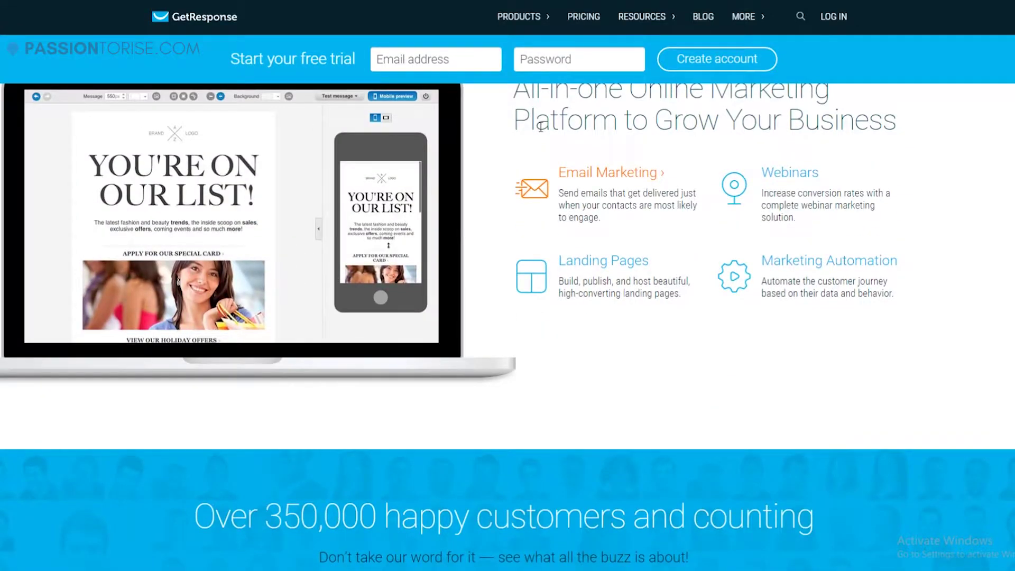
pyautogui.scroll(-7, 540, 127)
pyautogui.scroll(-2, 362, 140)
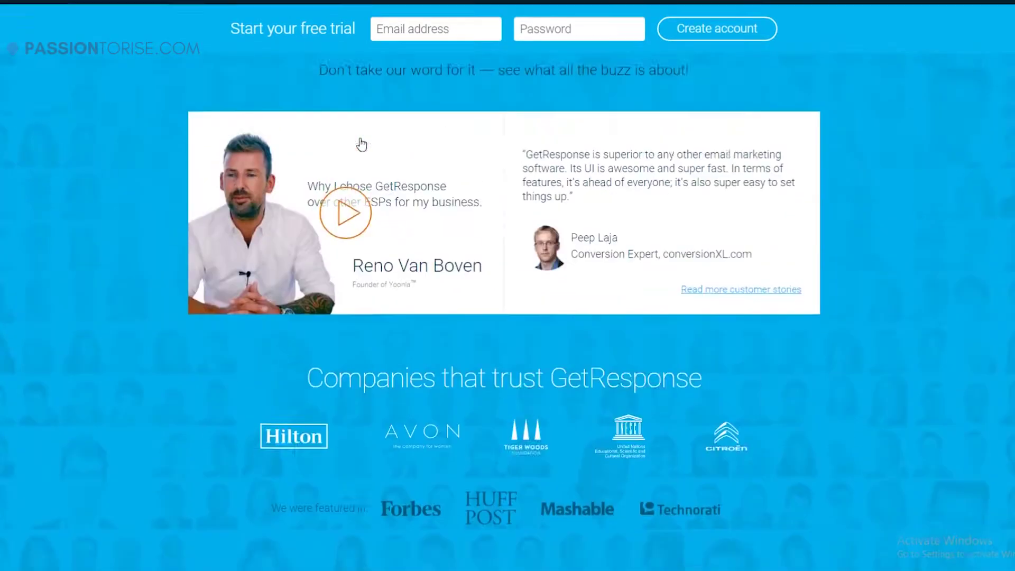
pyautogui.scroll(3, 262, 213)
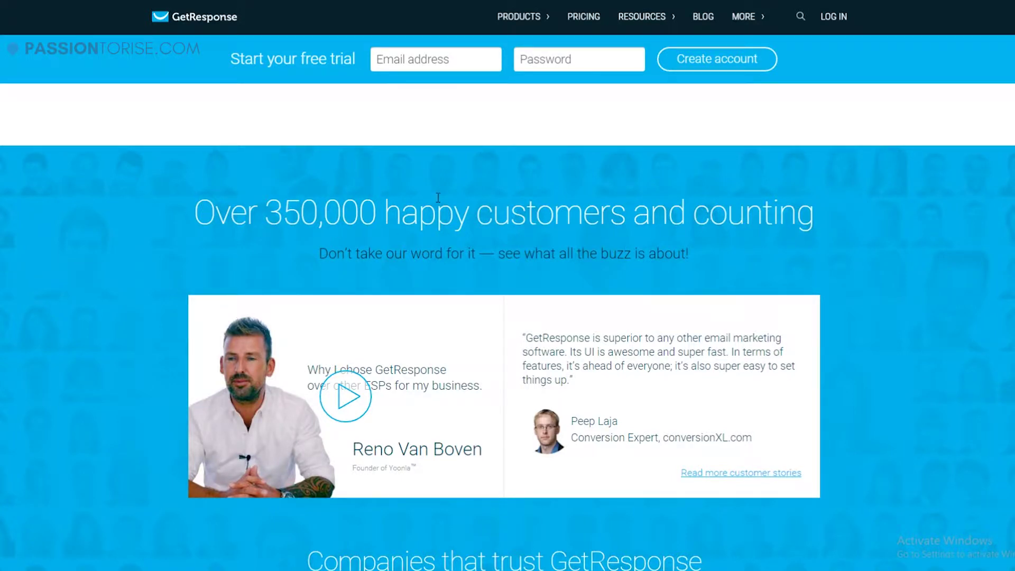
pyautogui.scroll(-6, 437, 198)
pyautogui.scroll(5, 437, 198)
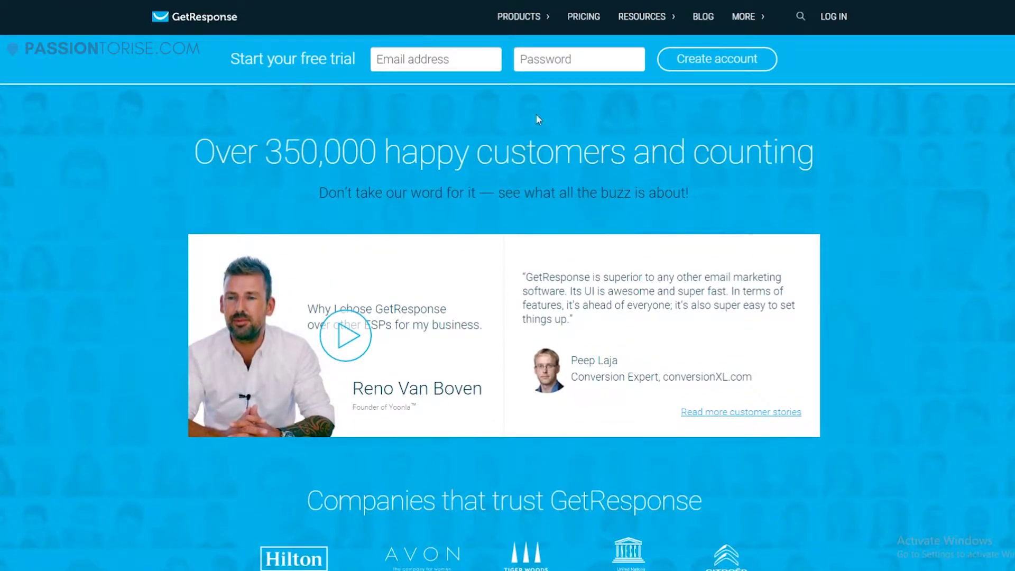
pyautogui.scroll(-4, 537, 120)
pyautogui.scroll(-3, 544, 161)
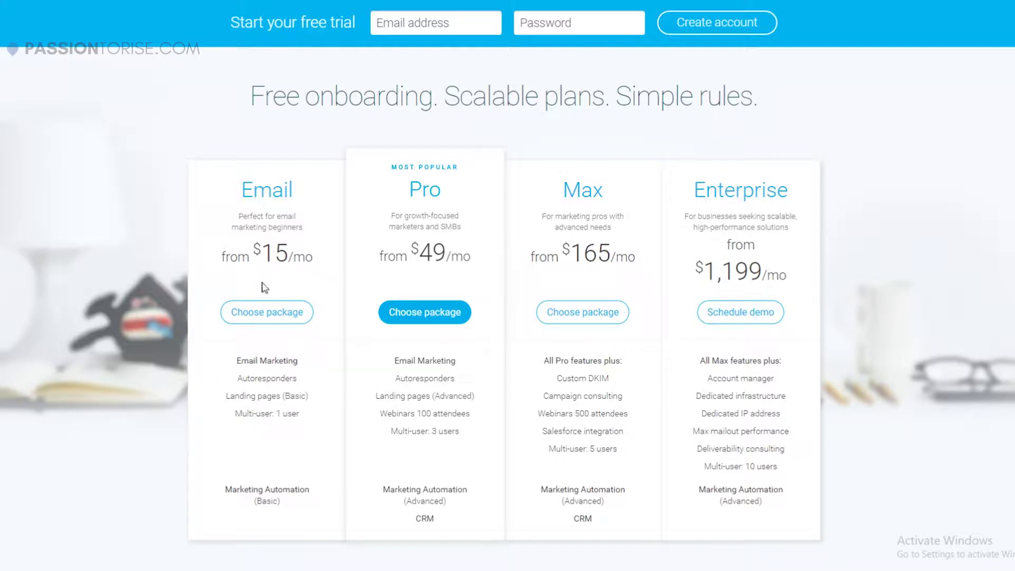
pyautogui.scroll(-1, 558, 297)
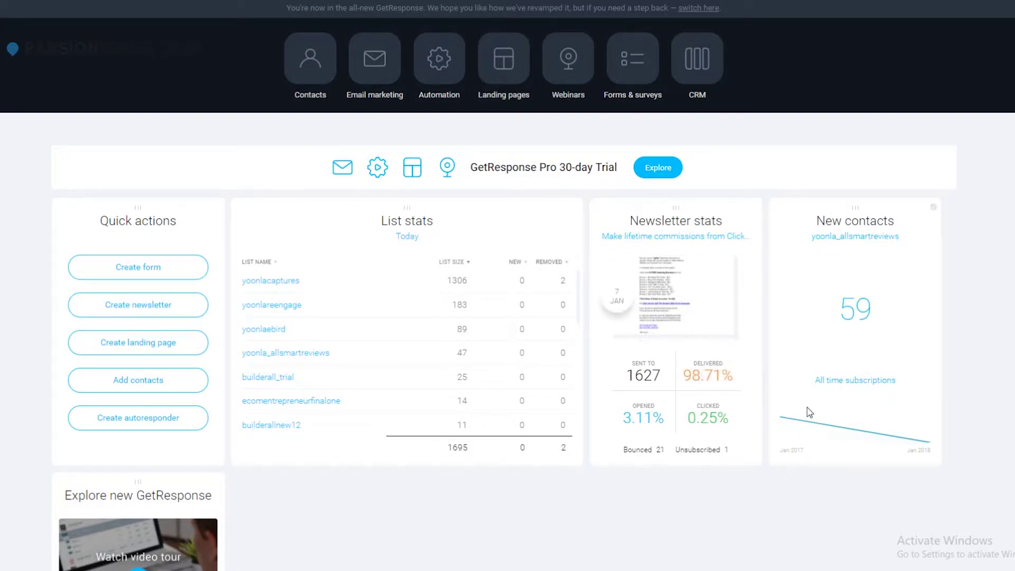
# Scroll the account dashboard and start creating a new signup form from Quick actions.
pyautogui.scroll(-1, 407, 349)
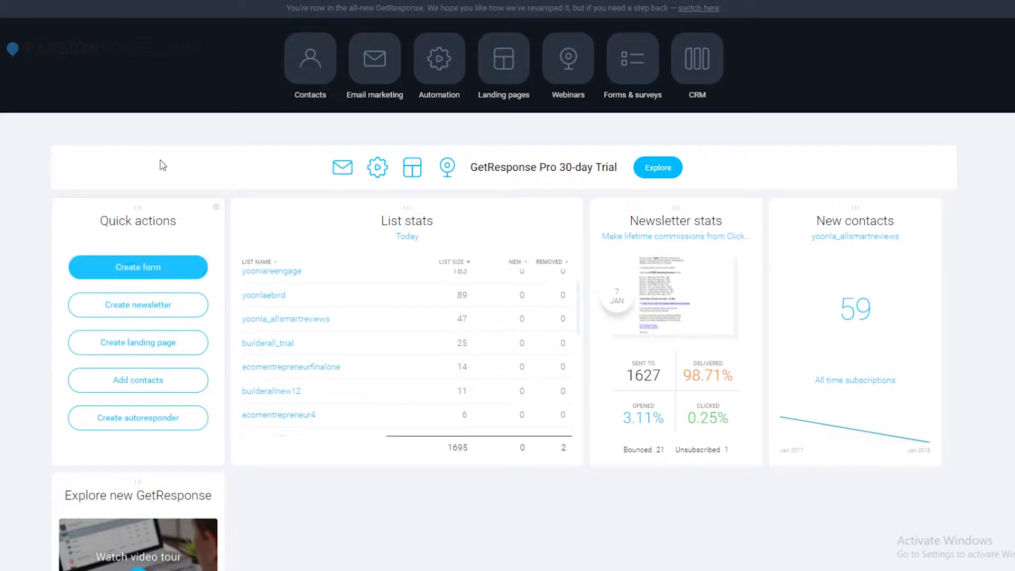
pyautogui.click(149, 264)
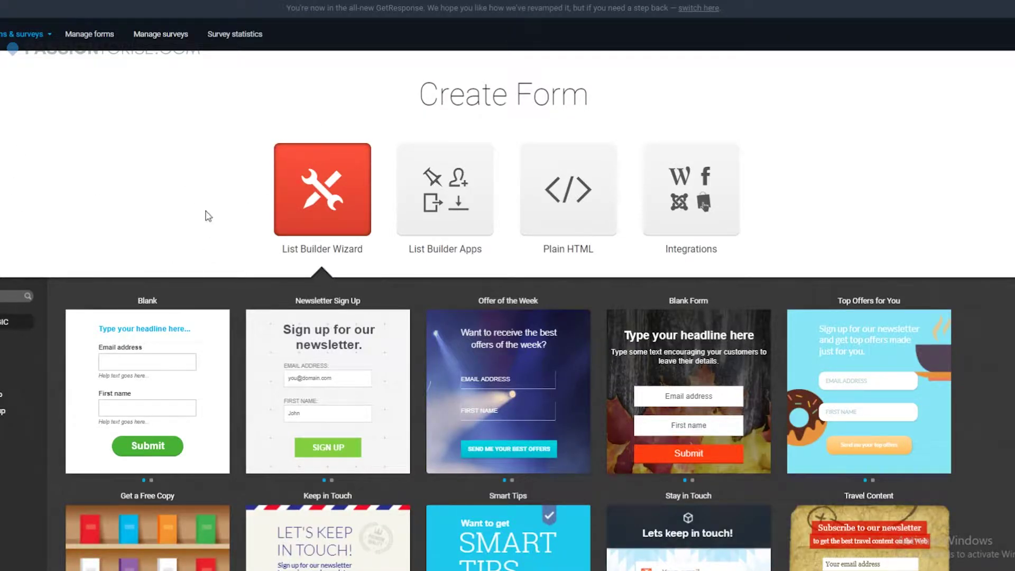
# Browse the List Builder Wizard form templates such as Blank, Newsletter Sign Up and Offer of the Week.
pyautogui.scroll(-3, 233, 253)
pyautogui.scroll(2, 380, 275)
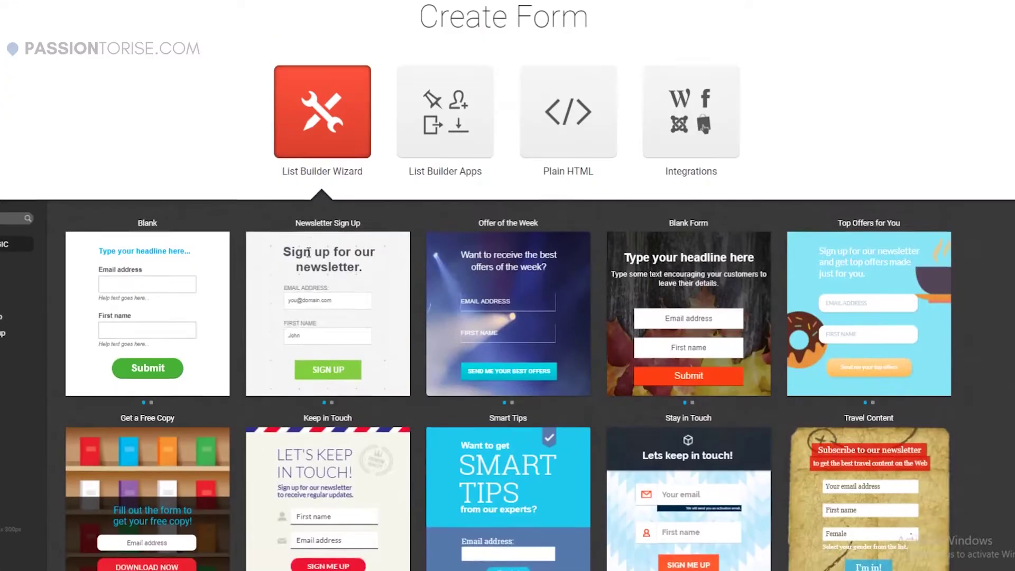
pyautogui.scroll(-2, 312, 259)
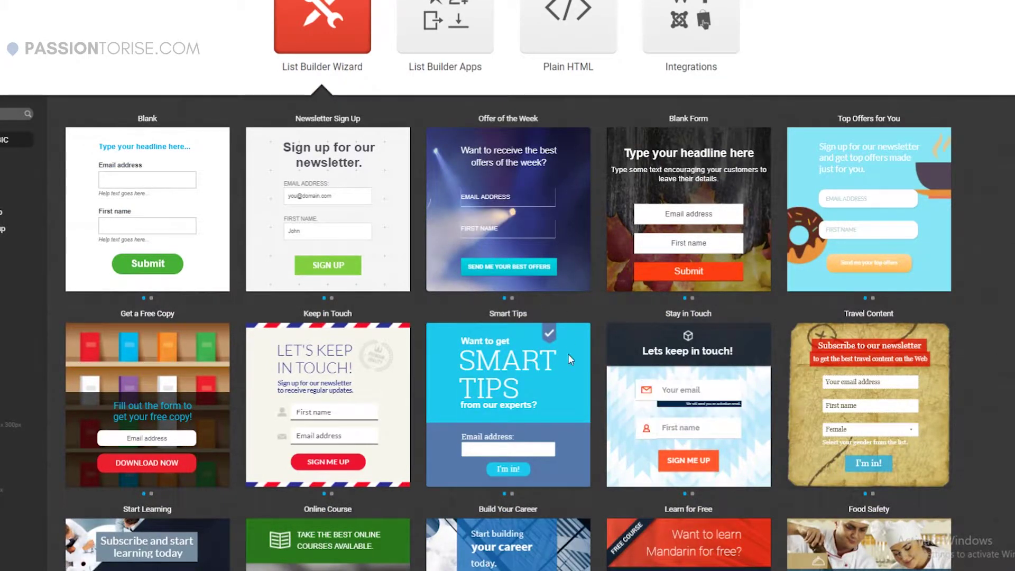
pyautogui.scroll(-10, 453, 289)
pyautogui.scroll(-4, 427, 246)
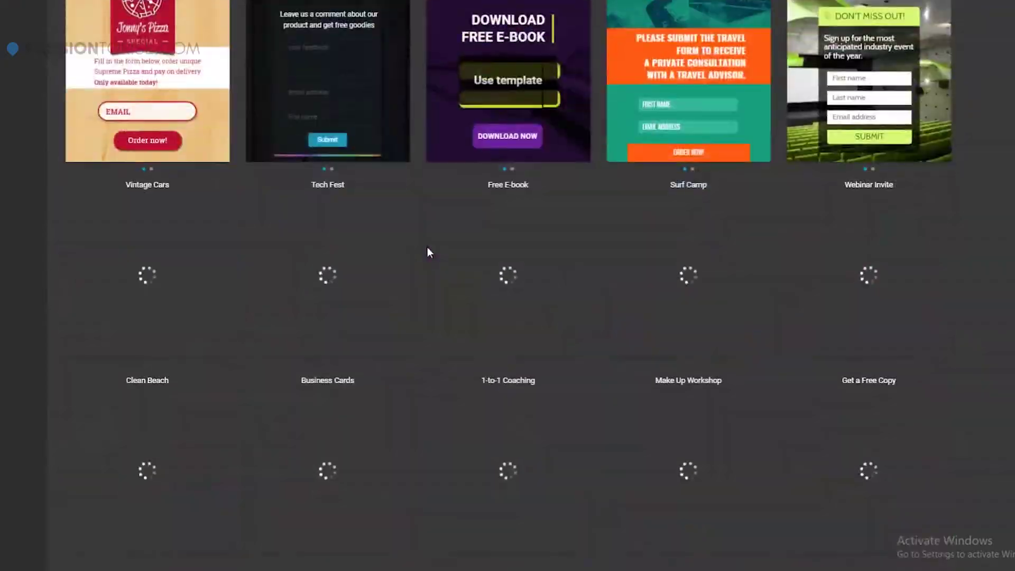
pyautogui.scroll(2, 427, 246)
pyautogui.scroll(-4, 427, 246)
pyautogui.scroll(-5, 428, 247)
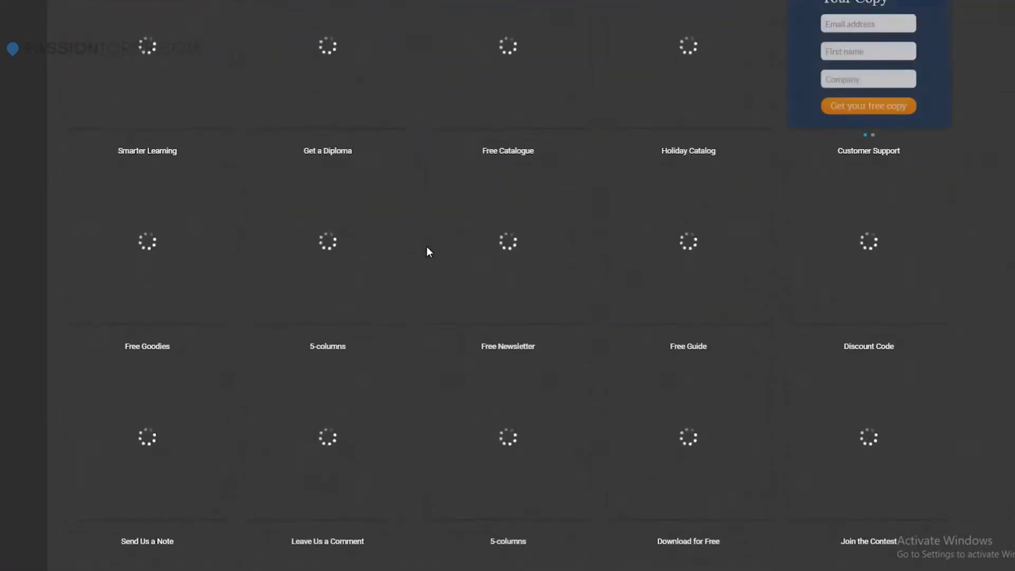
pyautogui.scroll(5, 426, 246)
pyautogui.scroll(4, 426, 246)
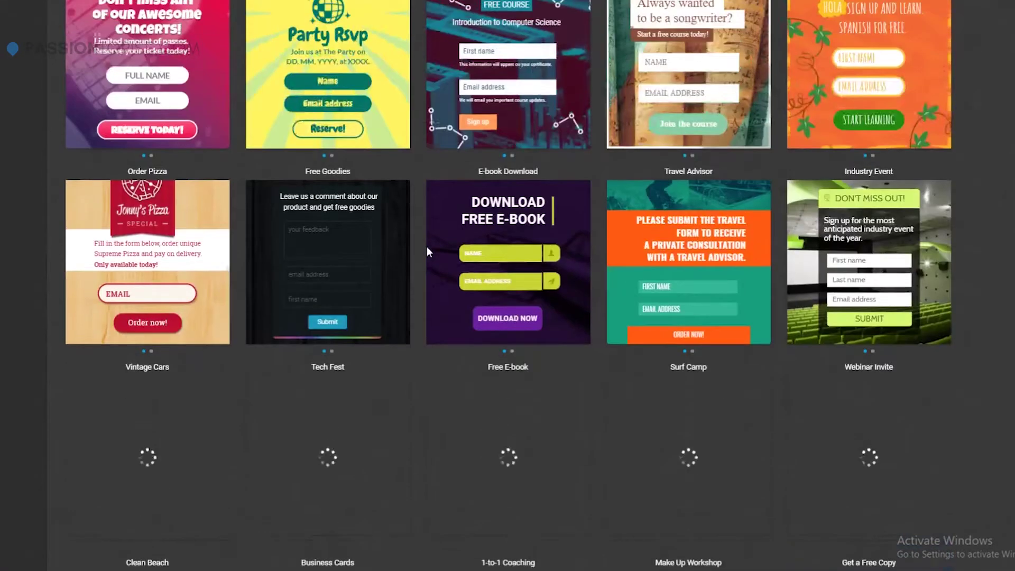
pyautogui.scroll(3, 427, 246)
pyautogui.scroll(-6, 427, 247)
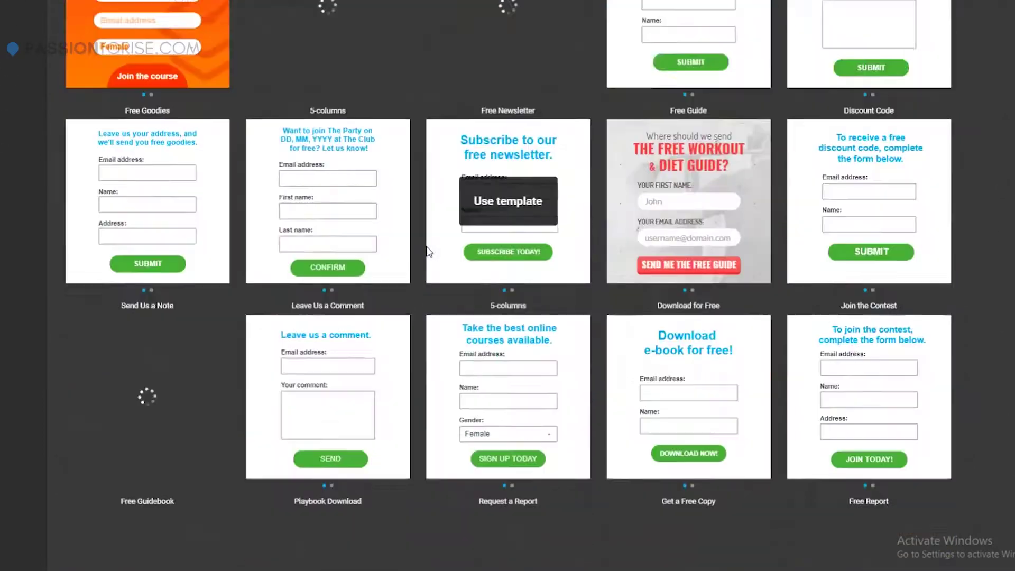
pyautogui.scroll(7, 43, 210)
pyautogui.scroll(7, 339, 210)
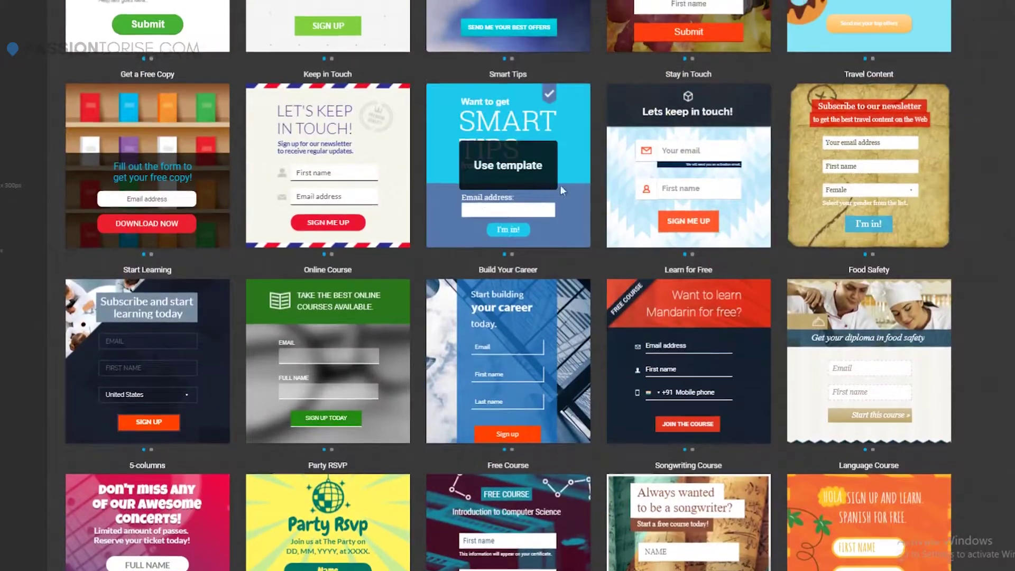
pyautogui.scroll(6, 560, 185)
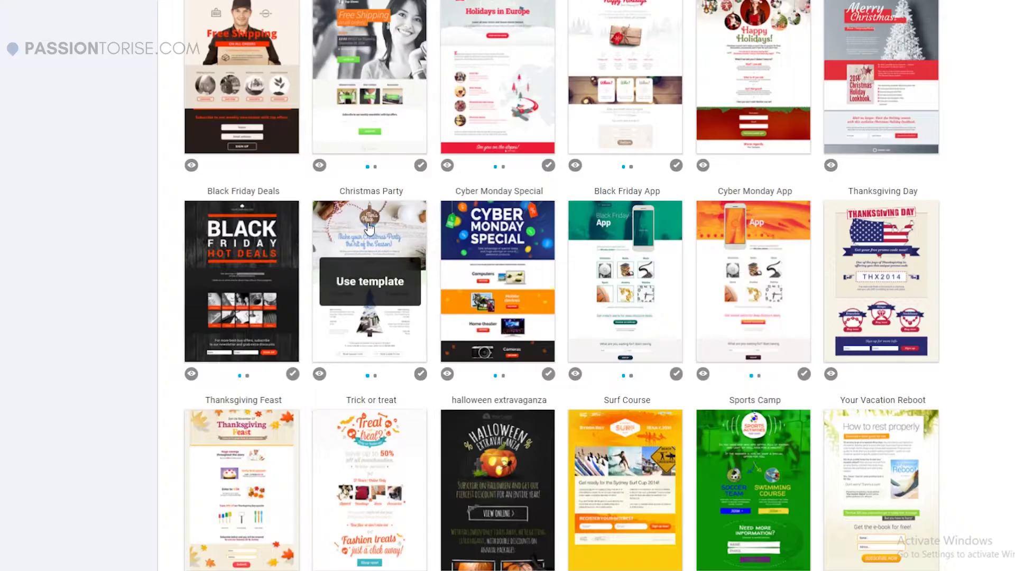
pyautogui.scroll(20, 369, 228)
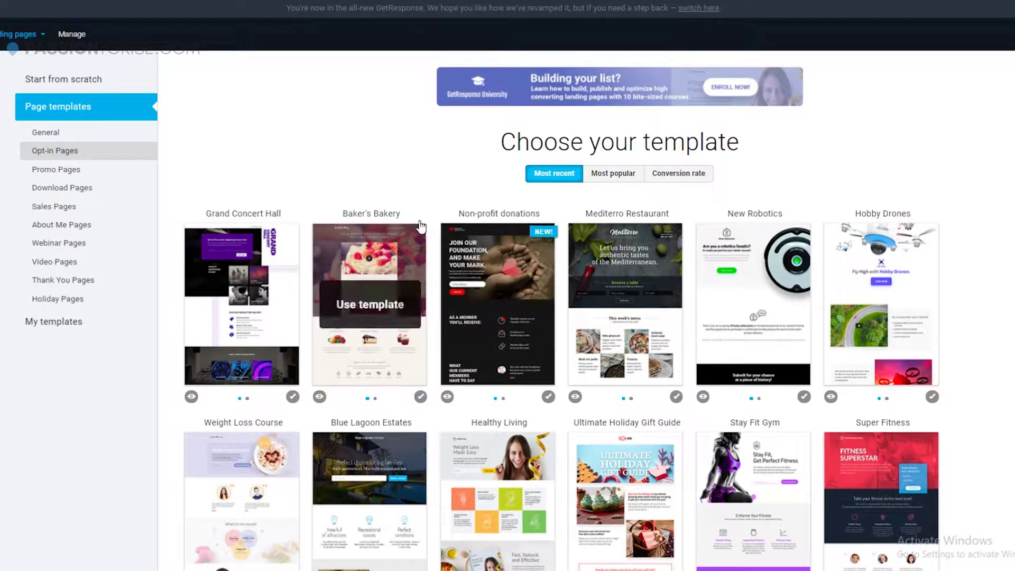
pyautogui.scroll(-4, 443, 261)
pyautogui.scroll(-12, 443, 261)
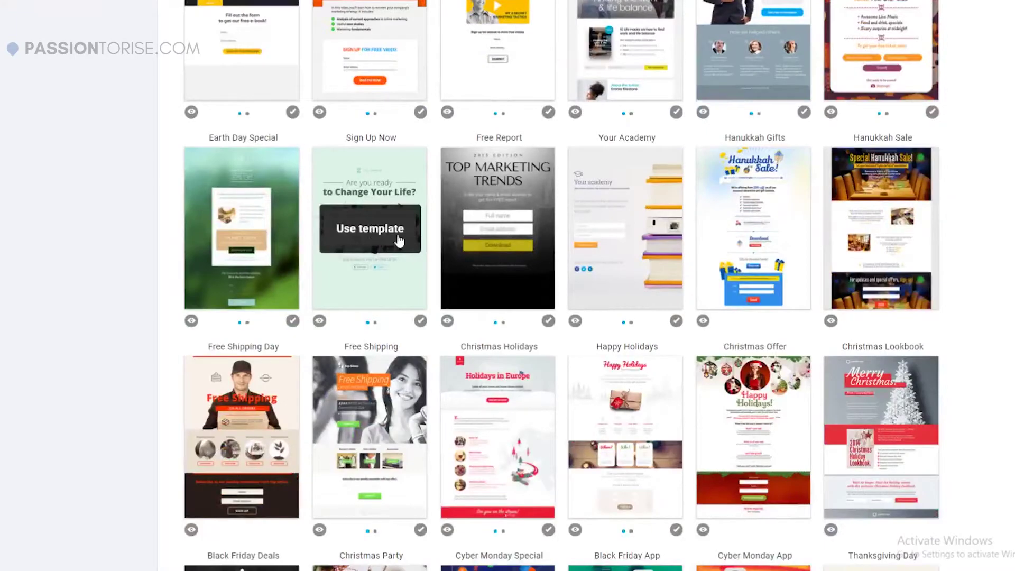
pyautogui.scroll(-15, 447, 259)
pyautogui.scroll(-6, 447, 265)
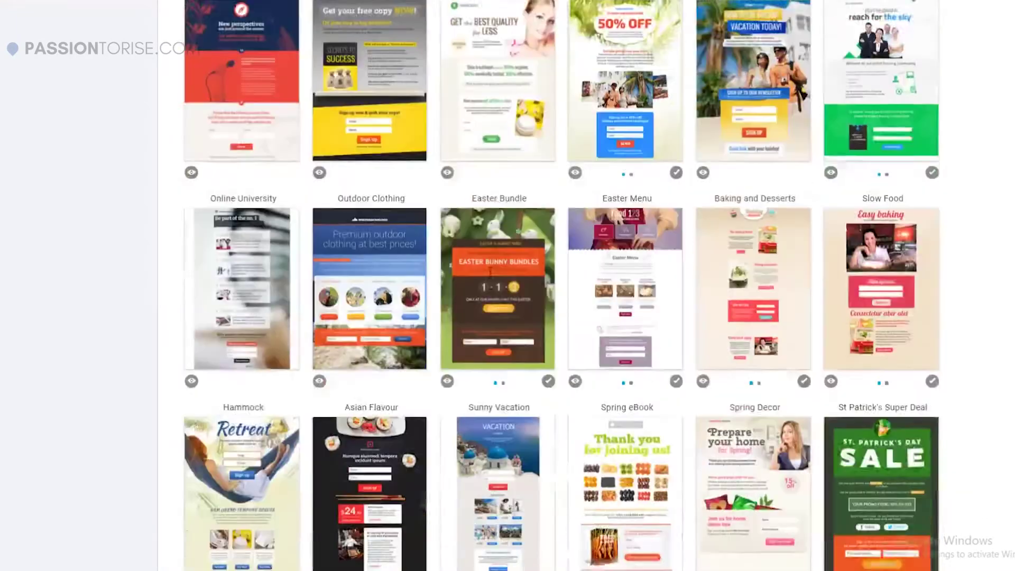
pyautogui.scroll(-9, 491, 278)
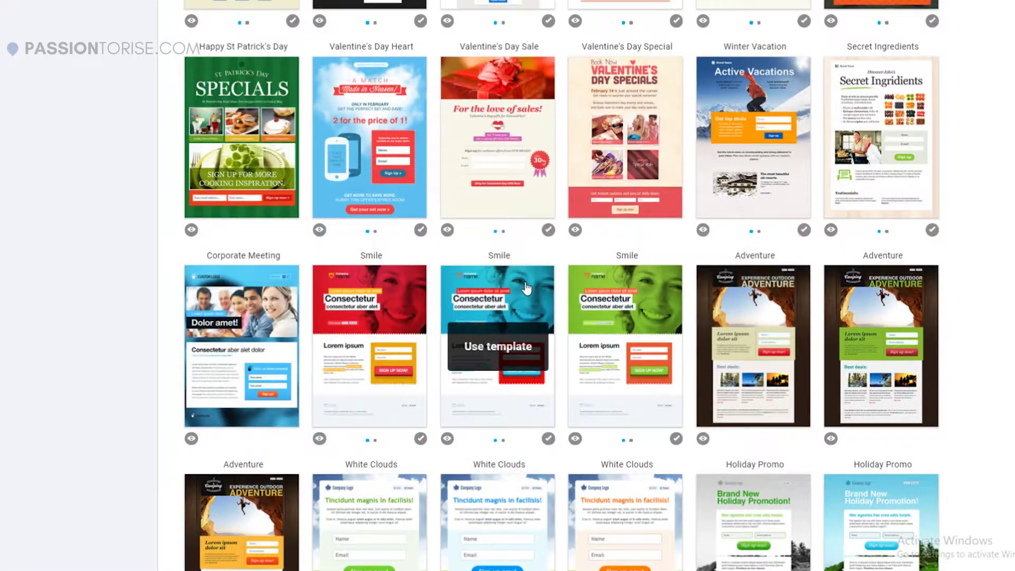
pyautogui.scroll(-4, 526, 287)
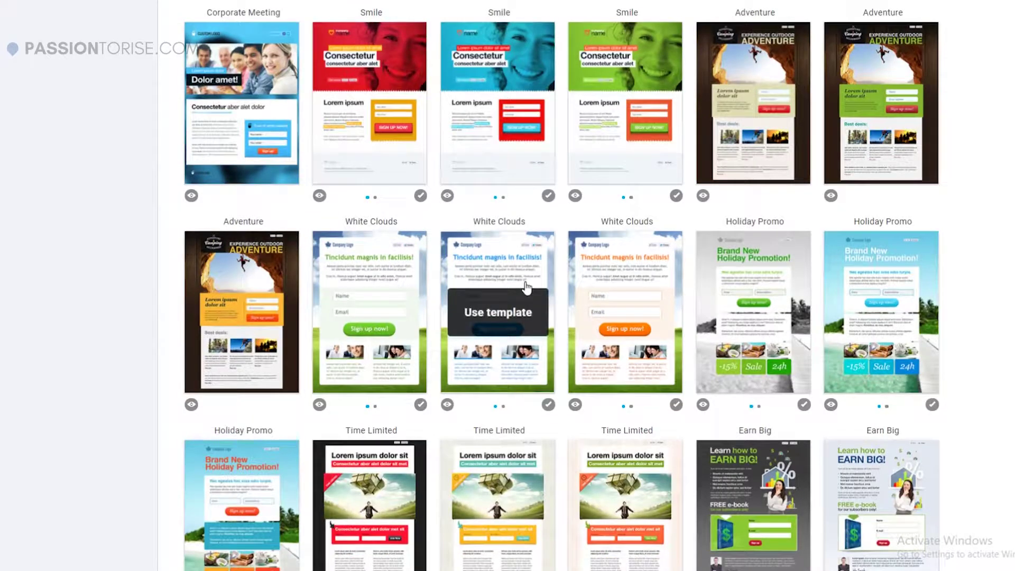
pyautogui.scroll(-4, 526, 287)
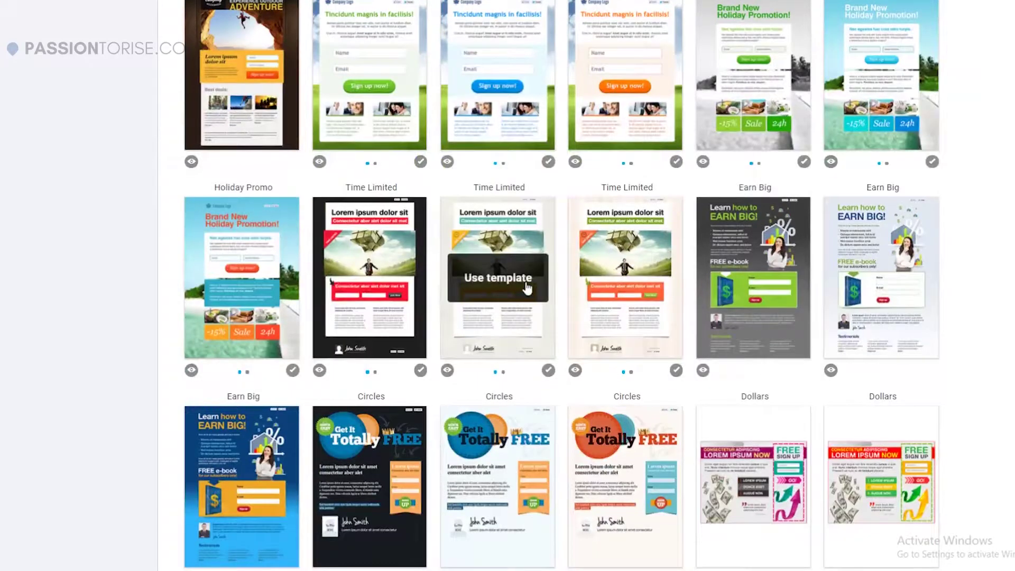
pyautogui.scroll(-4, 526, 287)
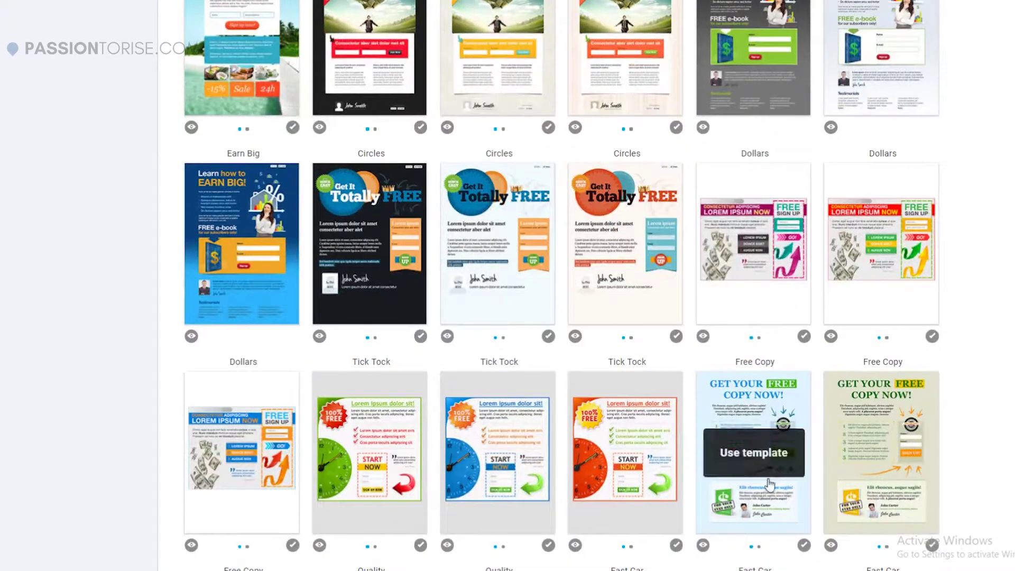
pyautogui.scroll(15, 624, 375)
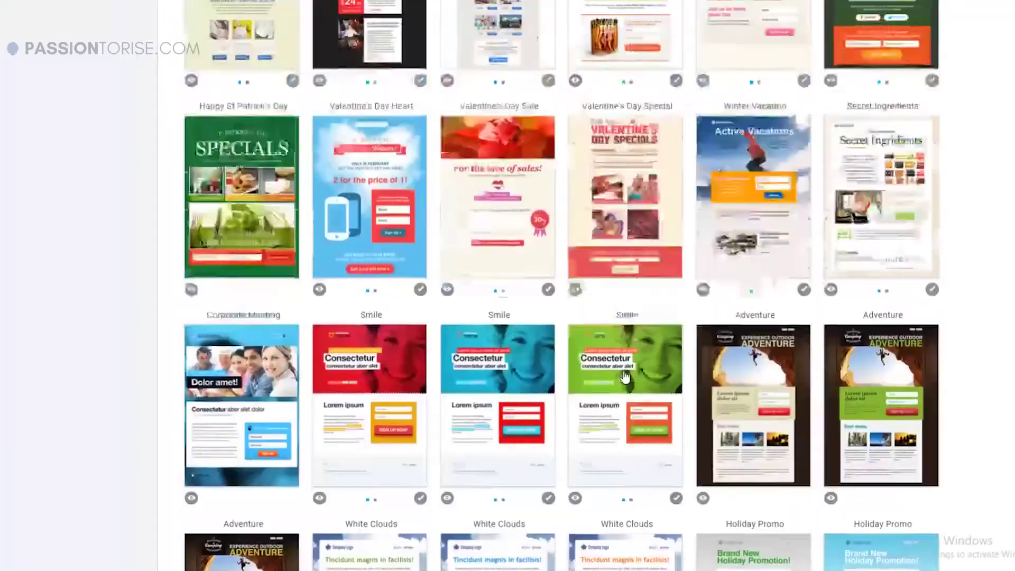
pyautogui.scroll(20, 196, 300)
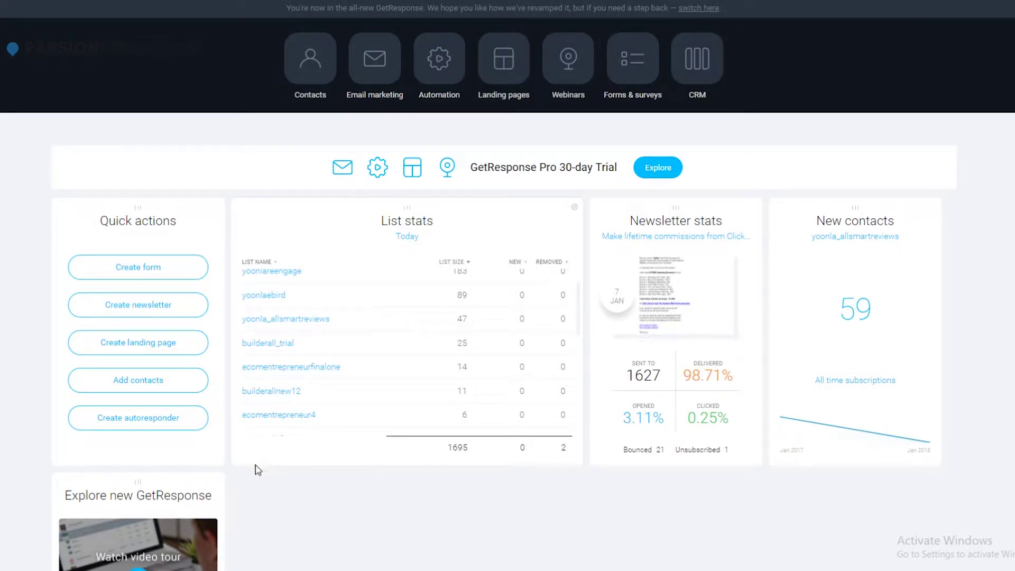
# Start a new autoresponder and keep yoonlareengage as its contact list.
pyautogui.click(157, 433)
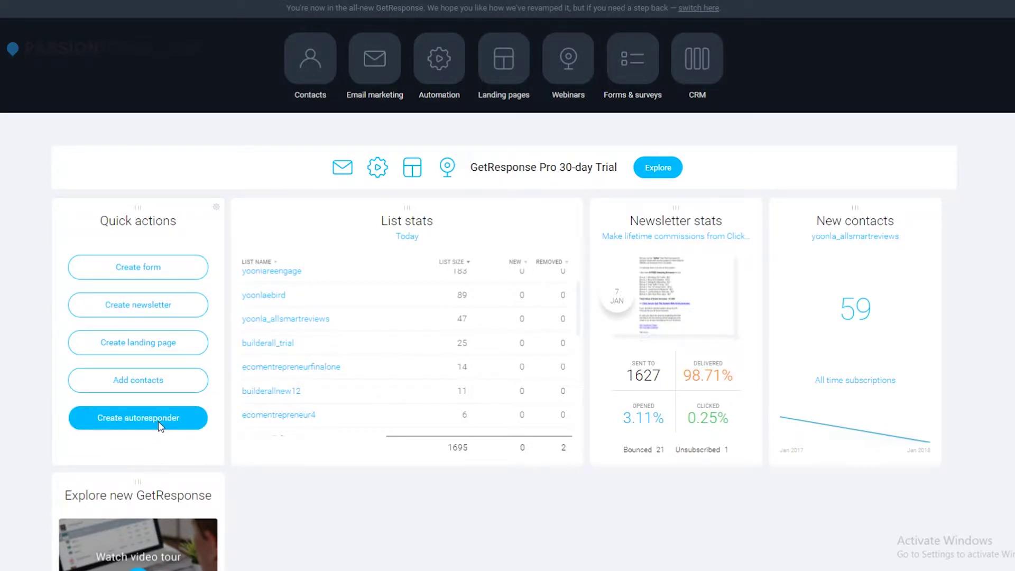
pyautogui.scroll(-1, 457, 221)
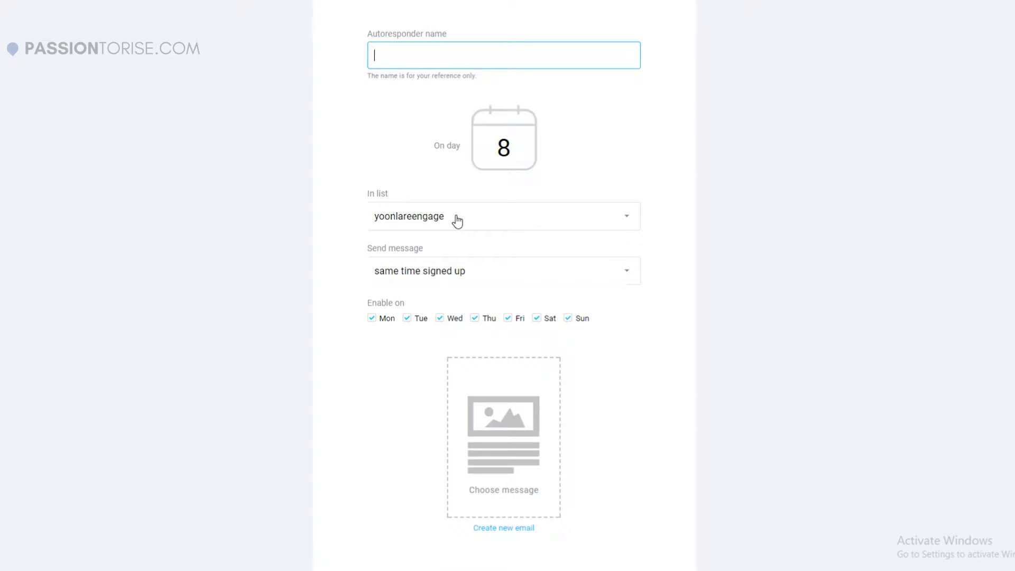
pyautogui.click(457, 221)
pyautogui.click(467, 221)
pyautogui.scroll(-1, 479, 243)
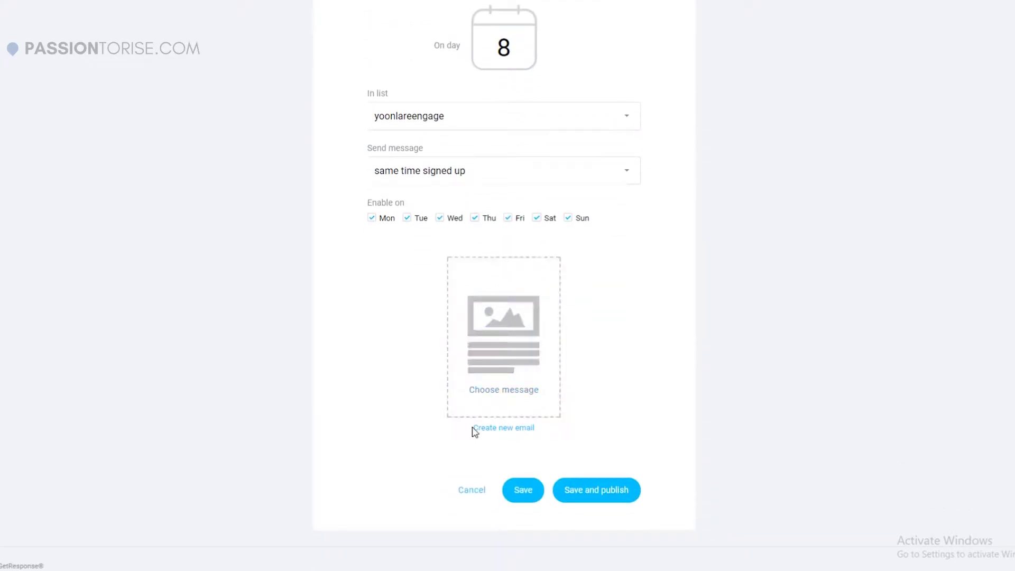
pyautogui.scroll(5, 396, 238)
pyautogui.scroll(-4, 439, 225)
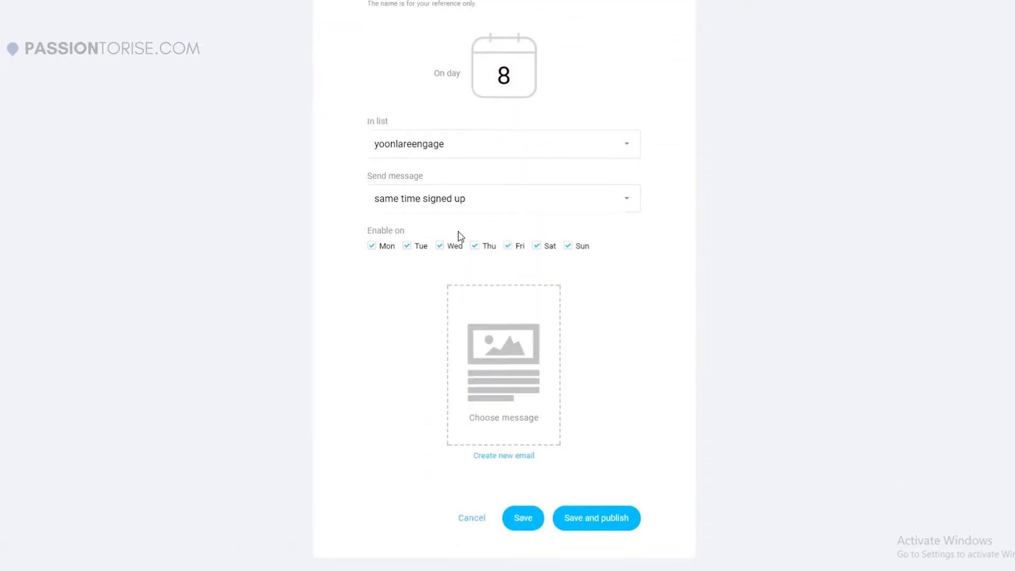
pyautogui.scroll(4, 458, 236)
# Name the autoresponder test1 and begin a new message for it.
pyautogui.click(433, 172)
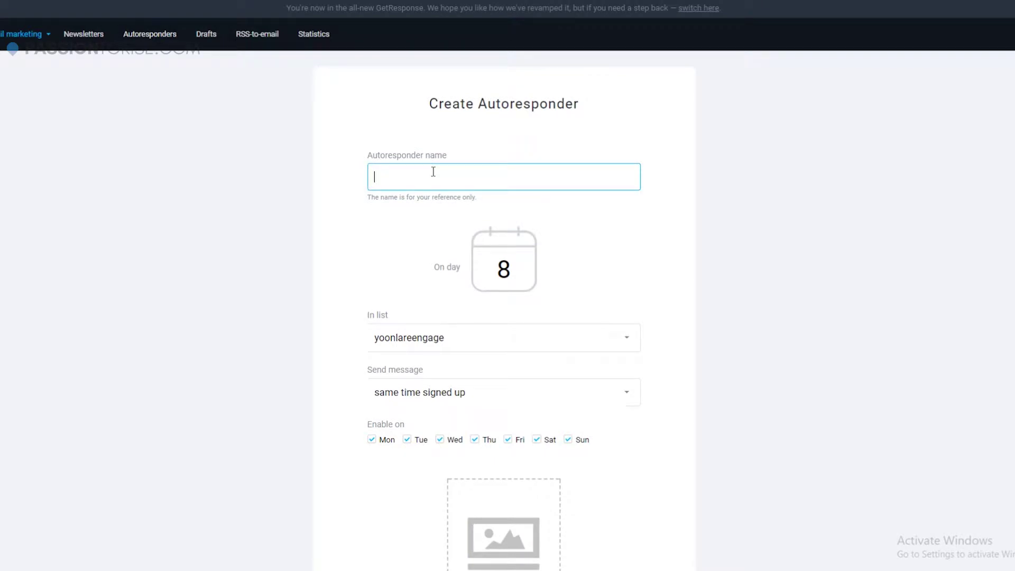
pyautogui.write('test1')
pyautogui.scroll(-4, 753, 460)
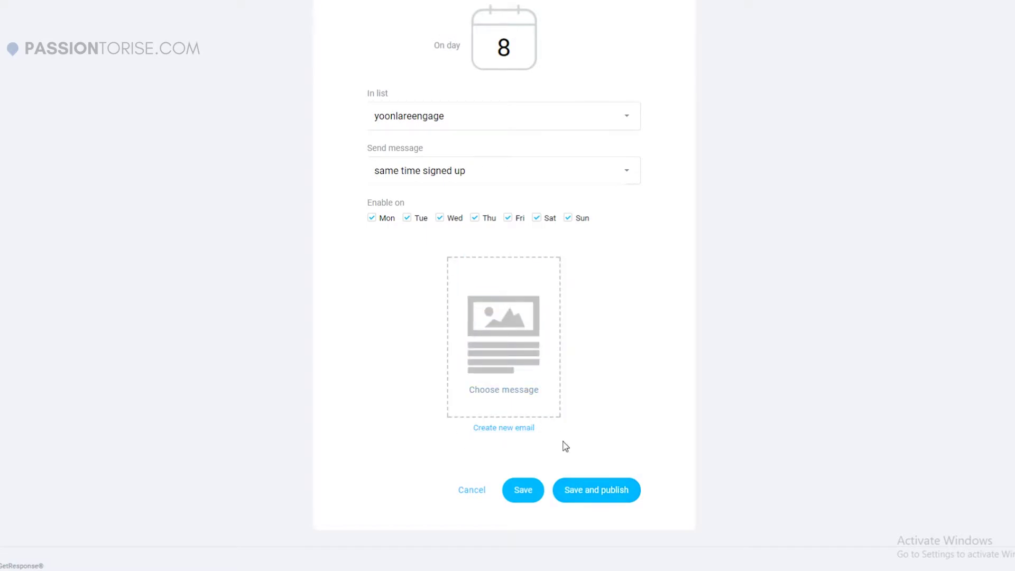
pyautogui.scroll(4, 528, 423)
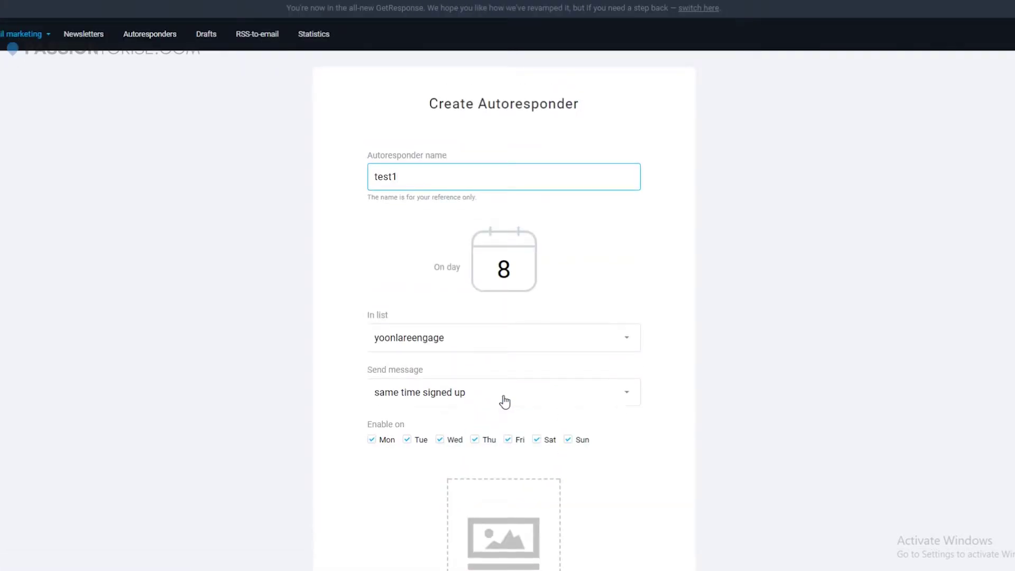
pyautogui.scroll(-4, 551, 294)
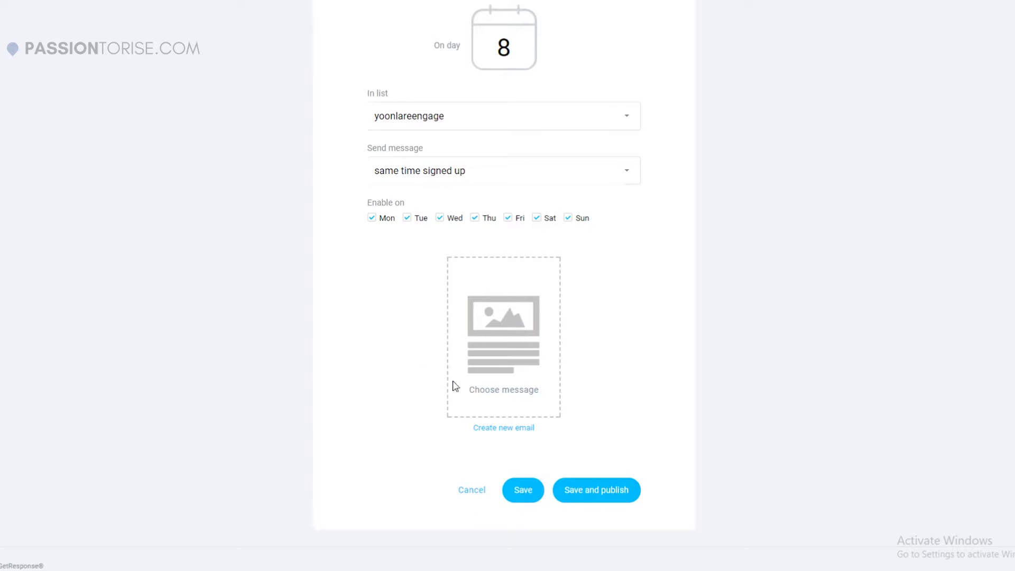
pyautogui.moveTo(453, 386); pyautogui.dragTo(518, 439)
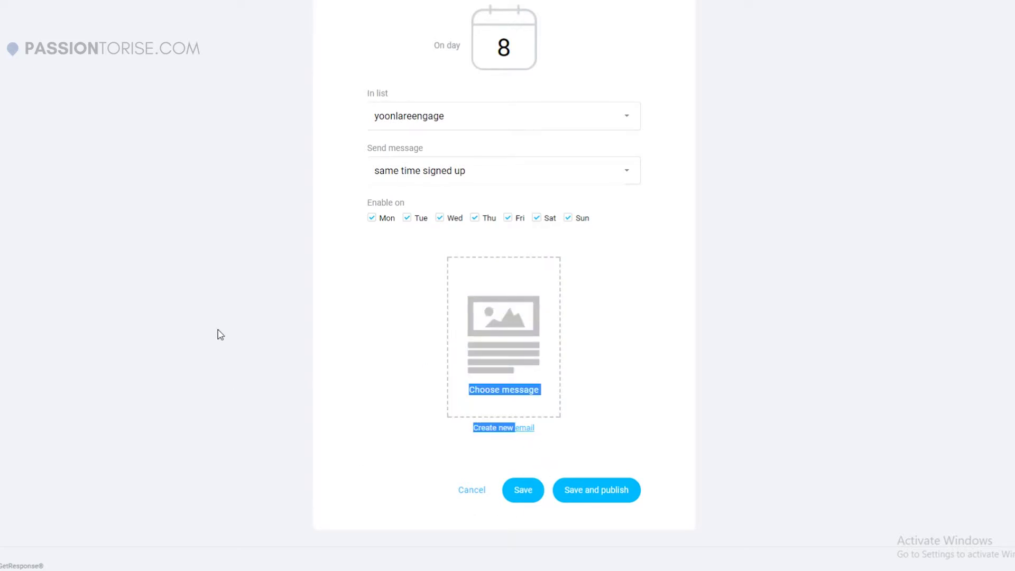
pyautogui.click(321, 308)
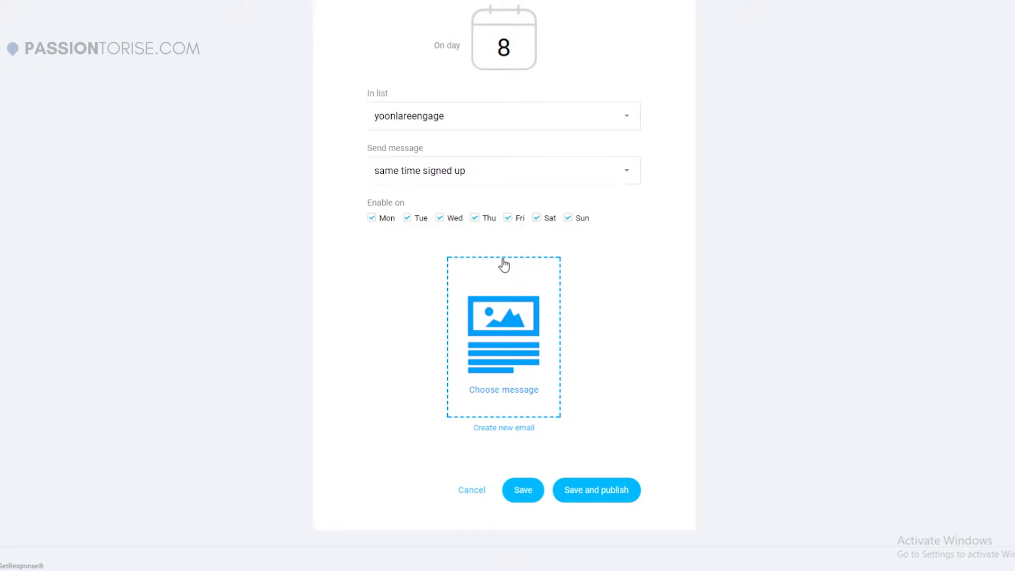
pyautogui.click(503, 264)
pyautogui.click(392, 134)
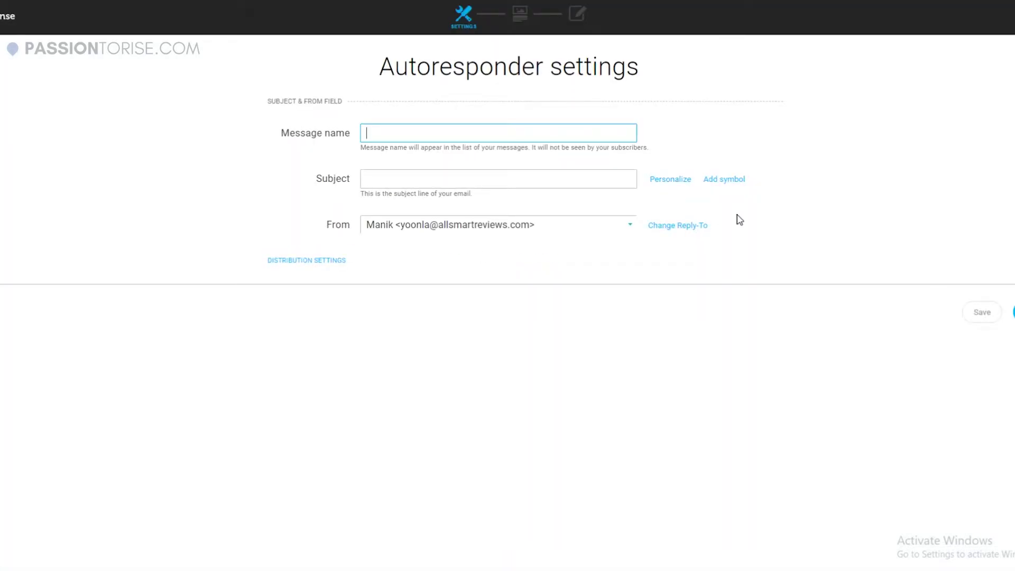
# Name the message test1 and give it the subject 'This is a test'.
pyautogui.write('test1')
pyautogui.click(458, 174)
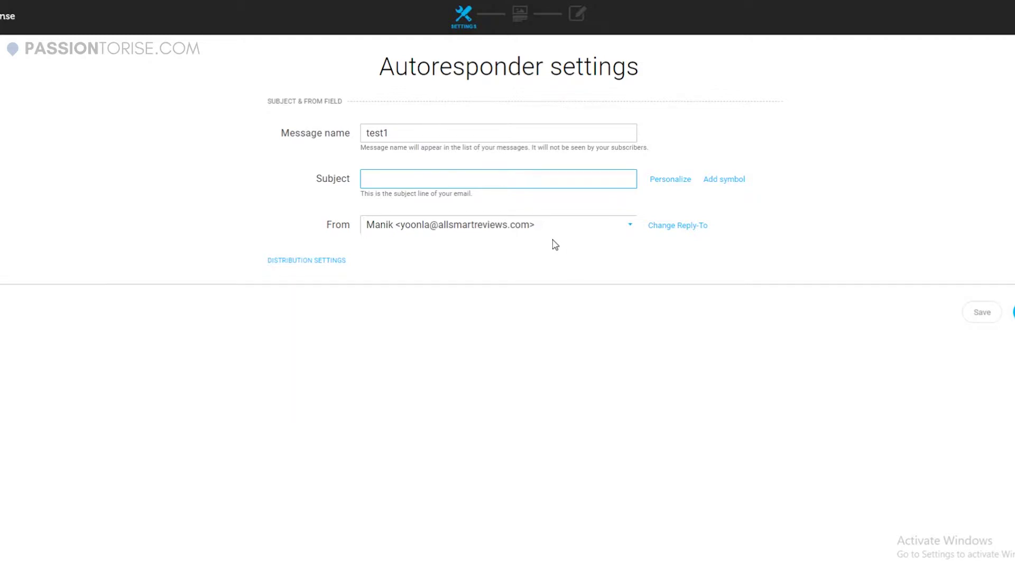
pyautogui.write('Th')
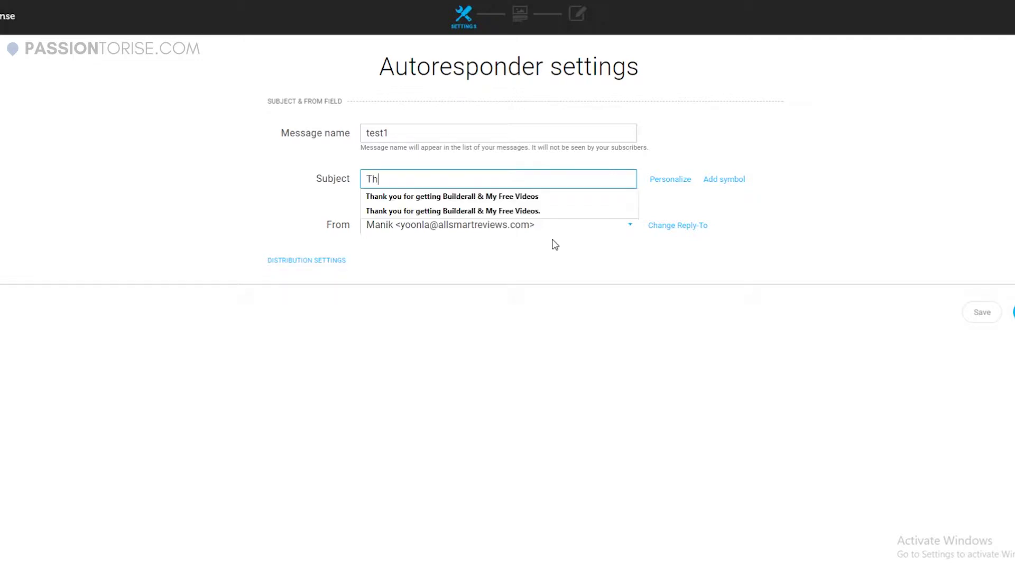
pyautogui.write('is is a test')
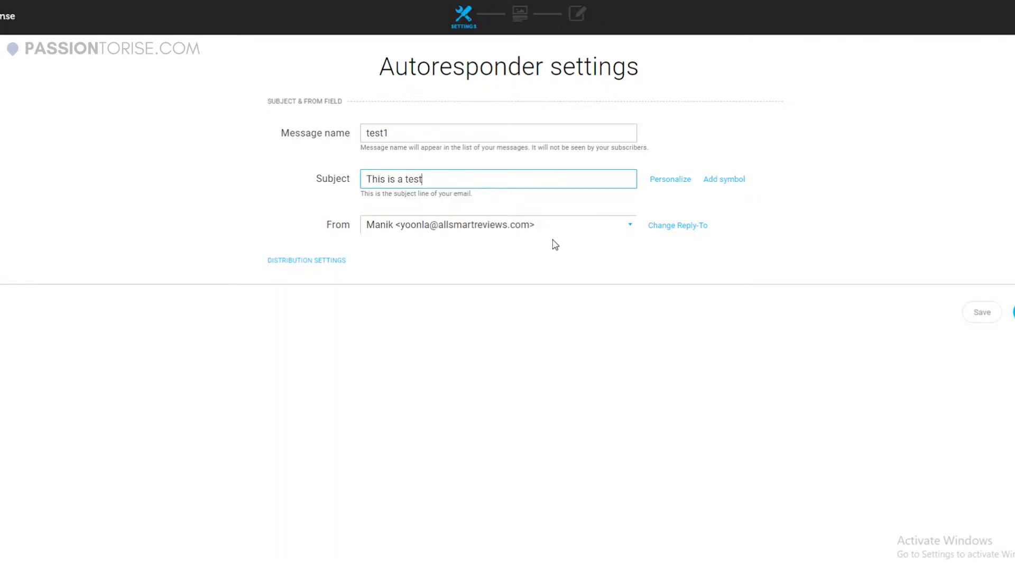
pyautogui.click(649, 249)
# Switch the From address to another sender and append the [[name]] tag to the subject.
pyautogui.click(487, 238)
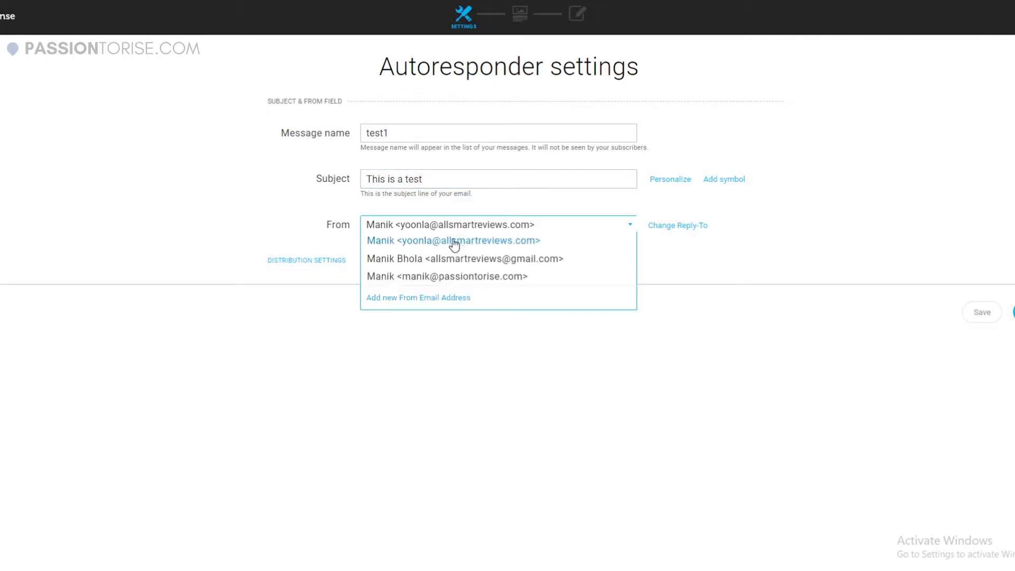
pyautogui.click(481, 274)
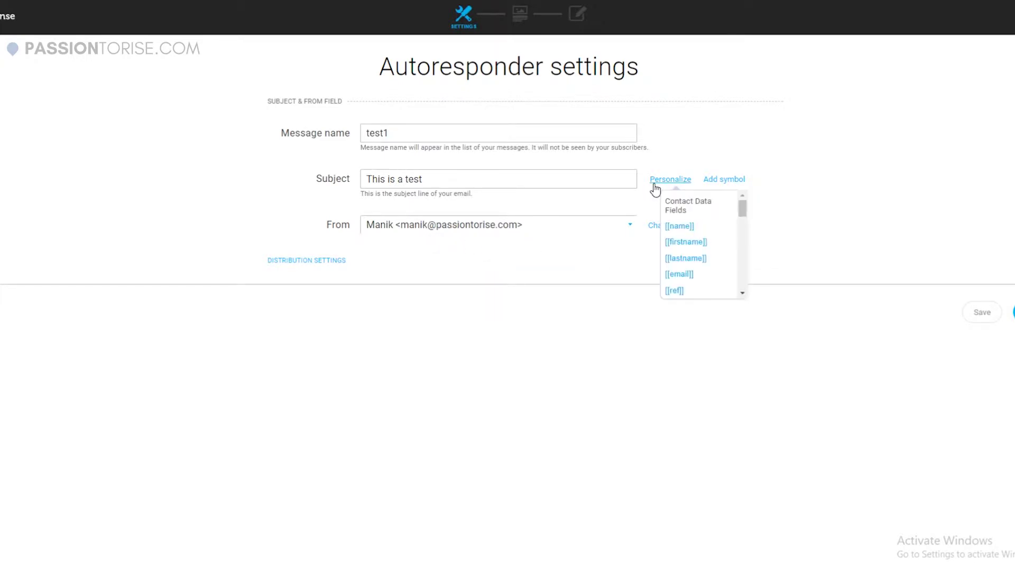
pyautogui.moveTo(732, 185)
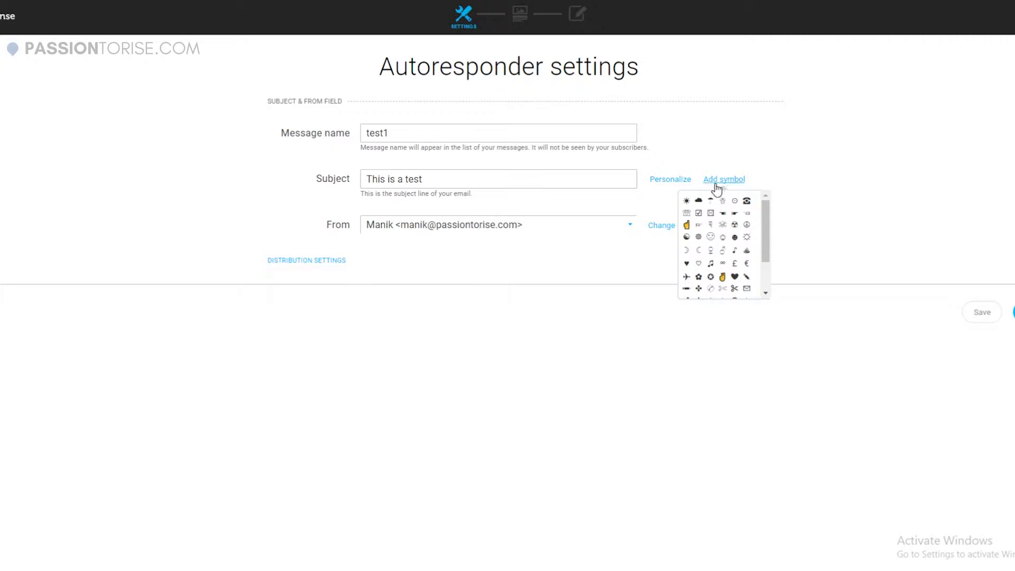
pyautogui.moveTo(670, 186)
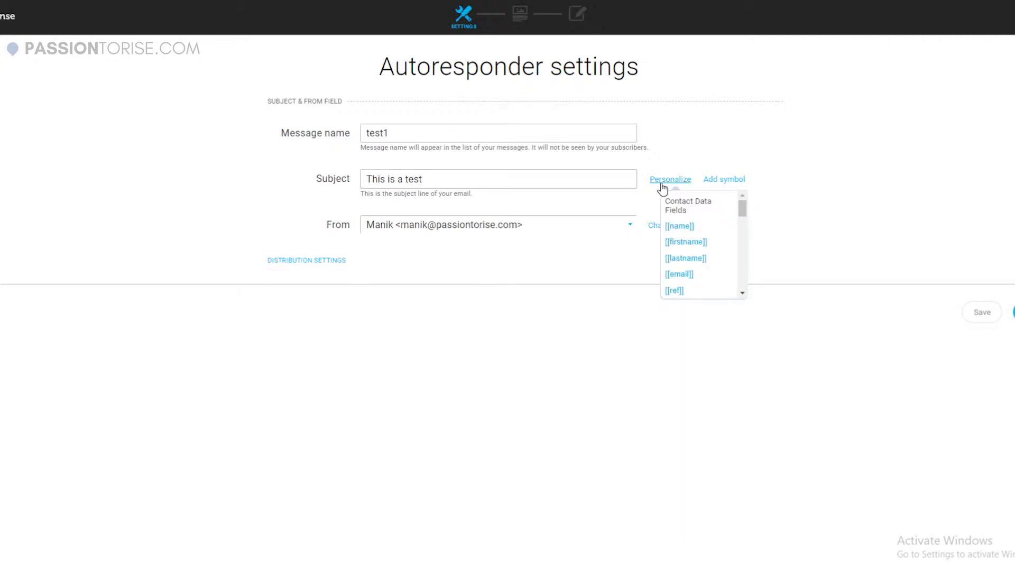
pyautogui.click(673, 226)
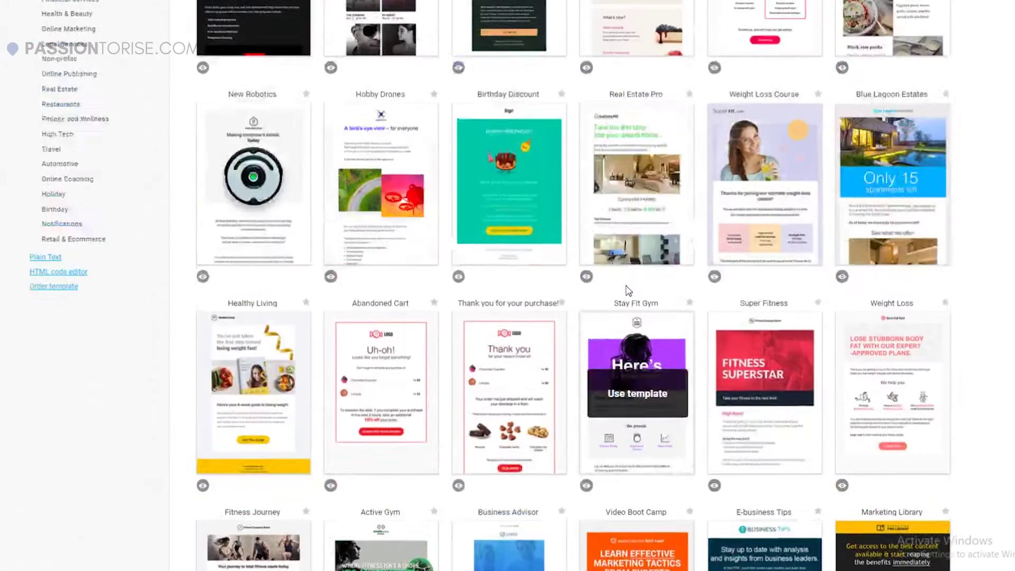
# Show the start-from-scratch layouts and open the blank template in the email editor.
pyautogui.scroll(3, 628, 291)
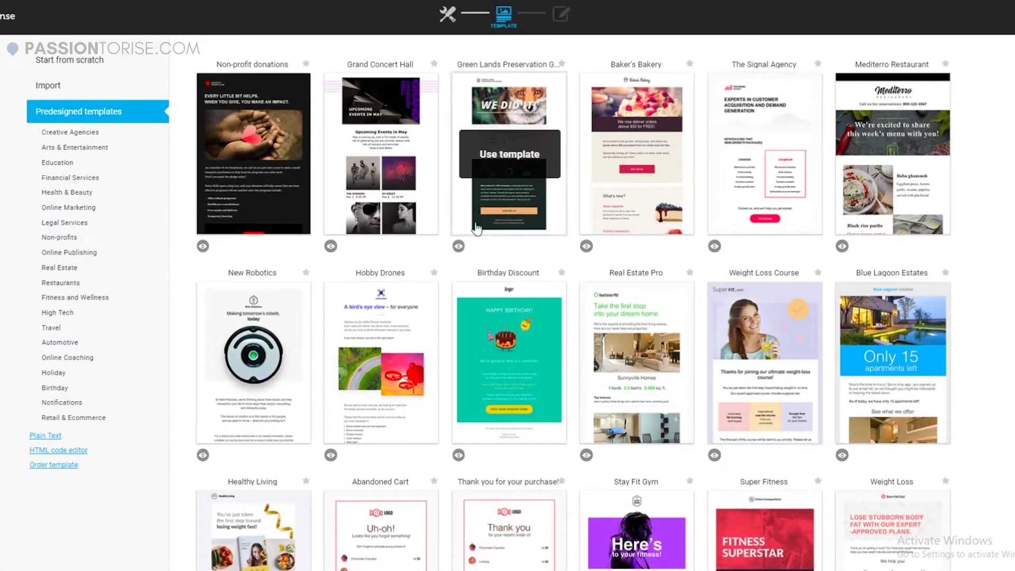
pyautogui.scroll(-7, 476, 247)
pyautogui.scroll(-5, 476, 248)
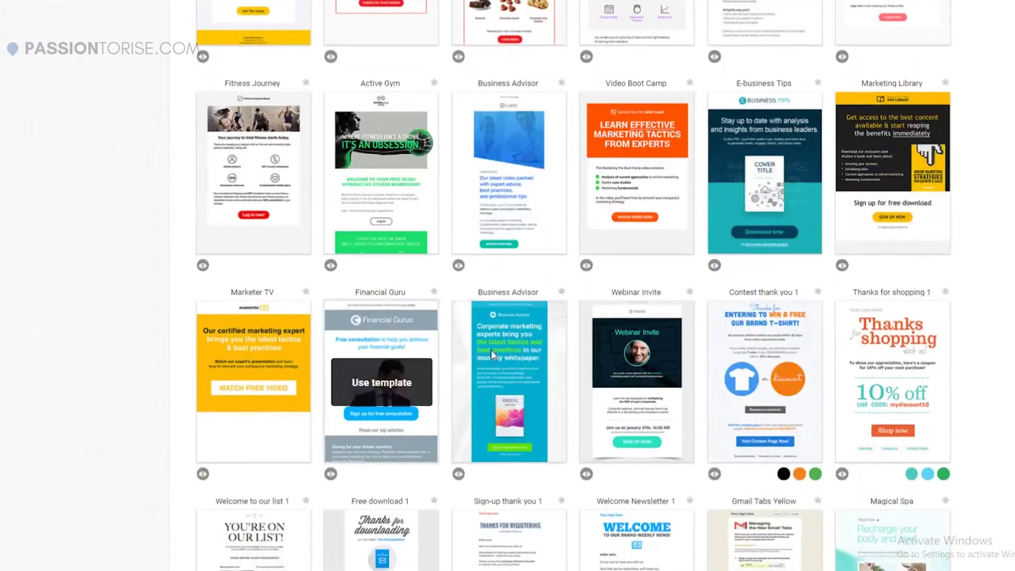
pyautogui.scroll(-6, 767, 528)
pyautogui.scroll(17, 767, 508)
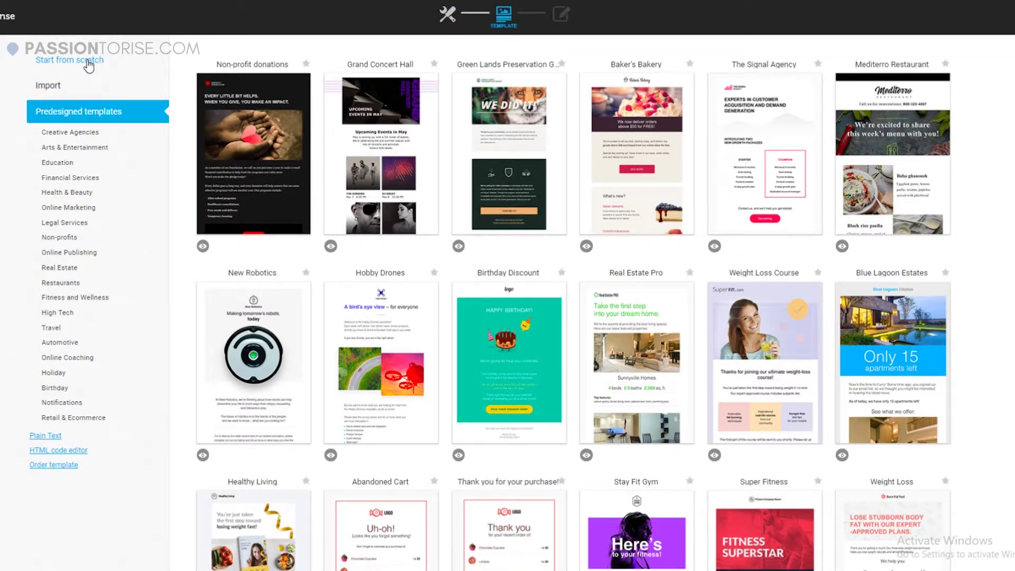
pyautogui.click(89, 65)
pyautogui.moveTo(684, 389)
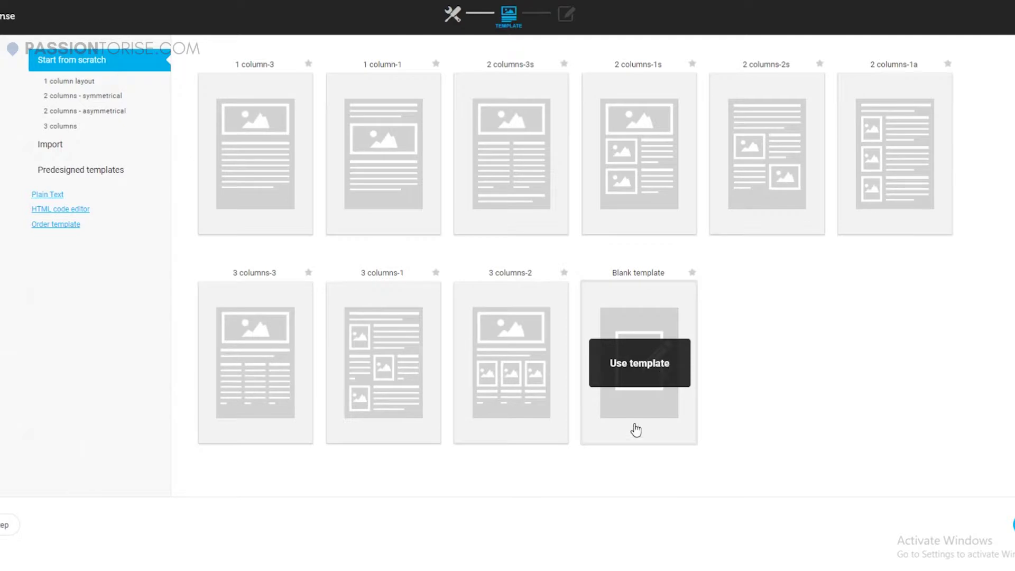
pyautogui.click(695, 376)
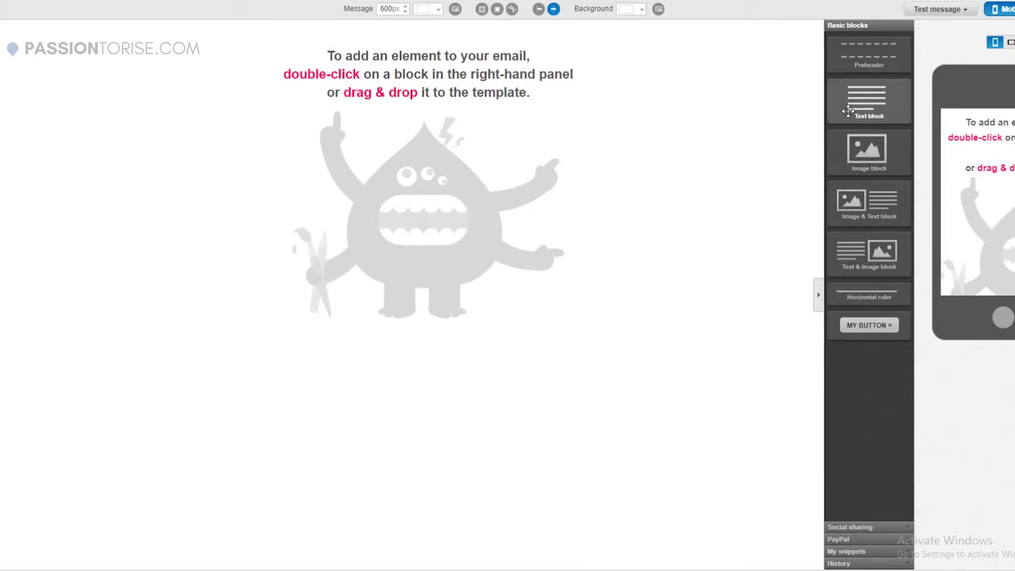
# Add a text block and an image block, replacing the Lorem text with 'hey' and 'this is a test email'.
pyautogui.moveTo(867, 100); pyautogui.dragTo(521, 101)
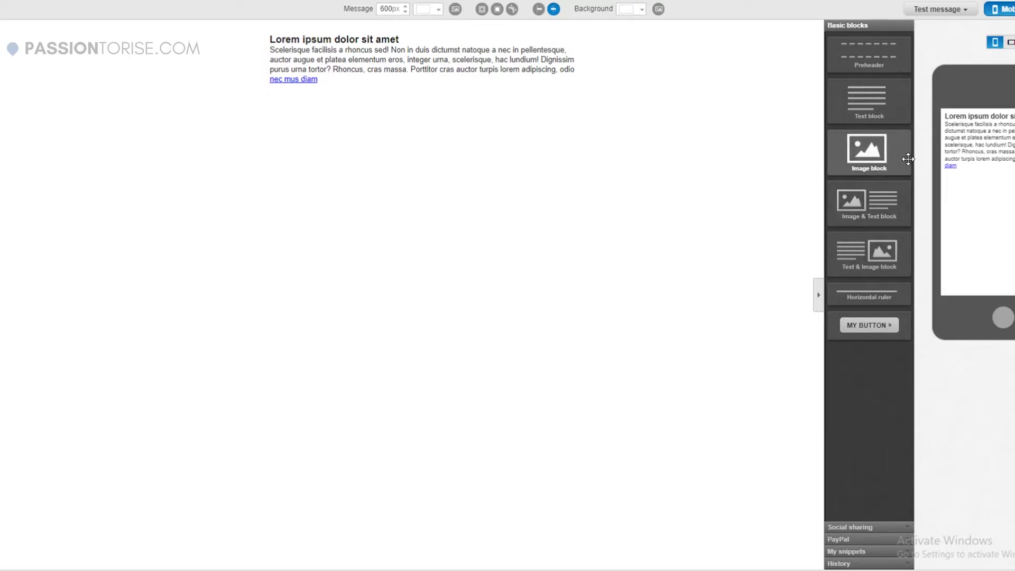
pyautogui.moveTo(906, 158); pyautogui.dragTo(592, 185)
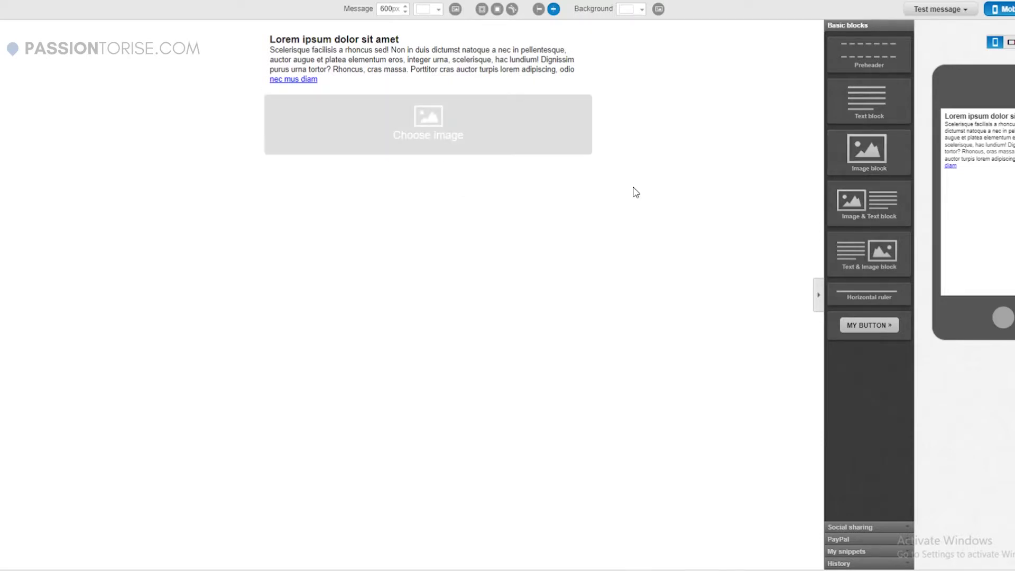
pyautogui.click(426, 68)
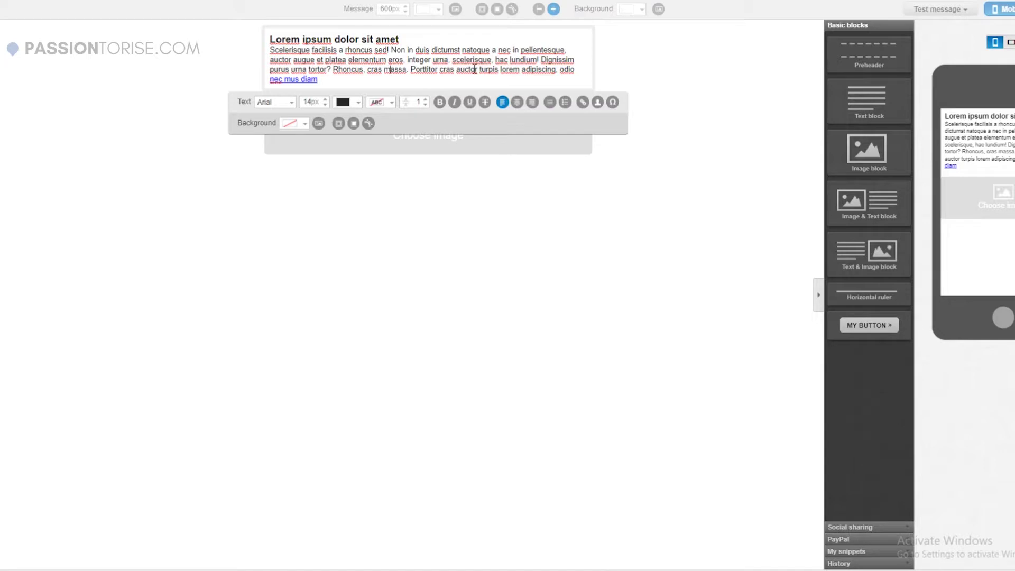
pyautogui.hotkey('ctrl', 'a')
pyautogui.press('Delete')
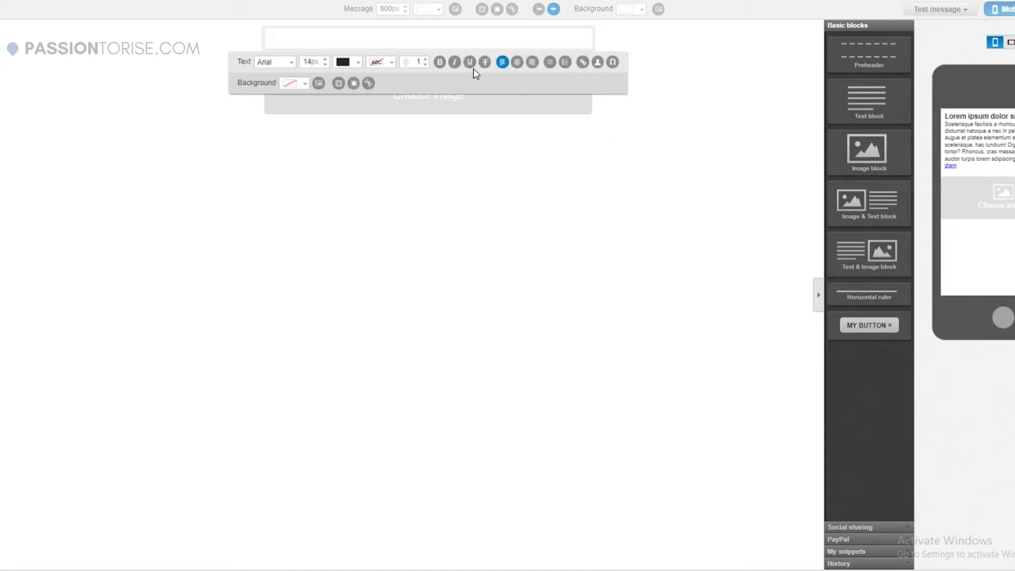
pyautogui.write('heym')
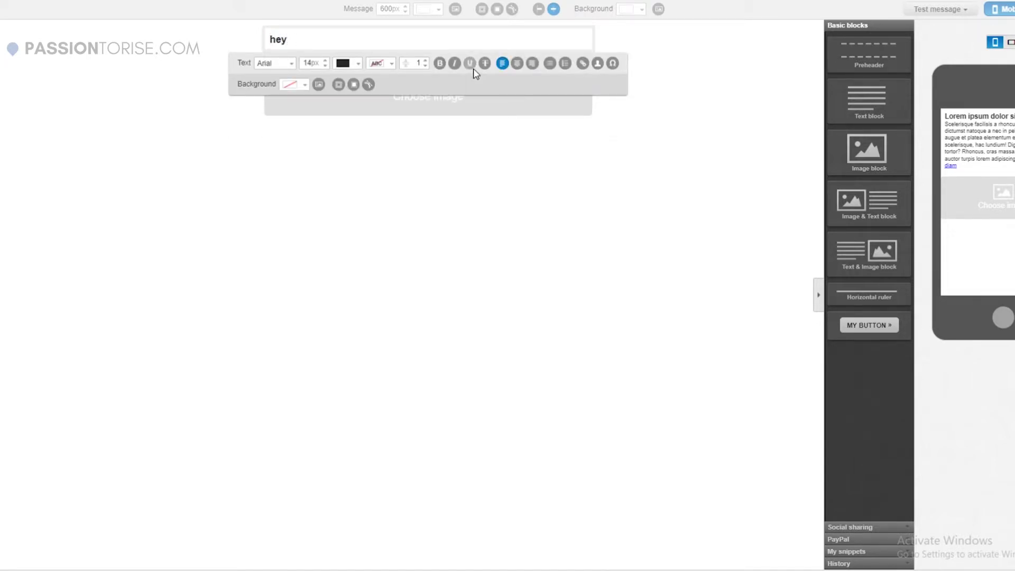
pyautogui.press('Return')
pyautogui.write('this')
pyautogui.press('BackSpace')
pyautogui.press('BackSpace')
pyautogui.press('BackSpace')
pyautogui.press('BackSpace')
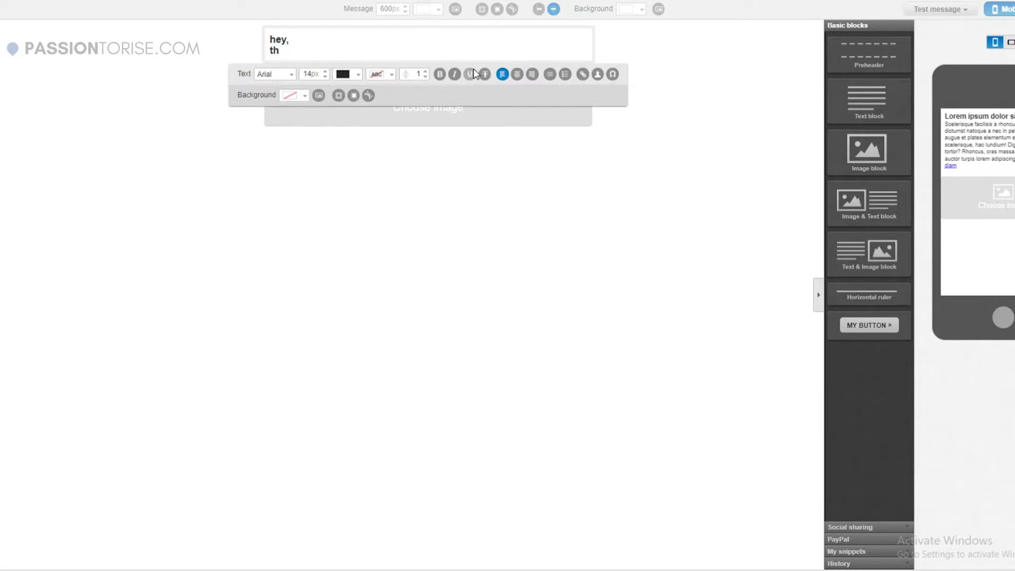
pyautogui.write('this is a')
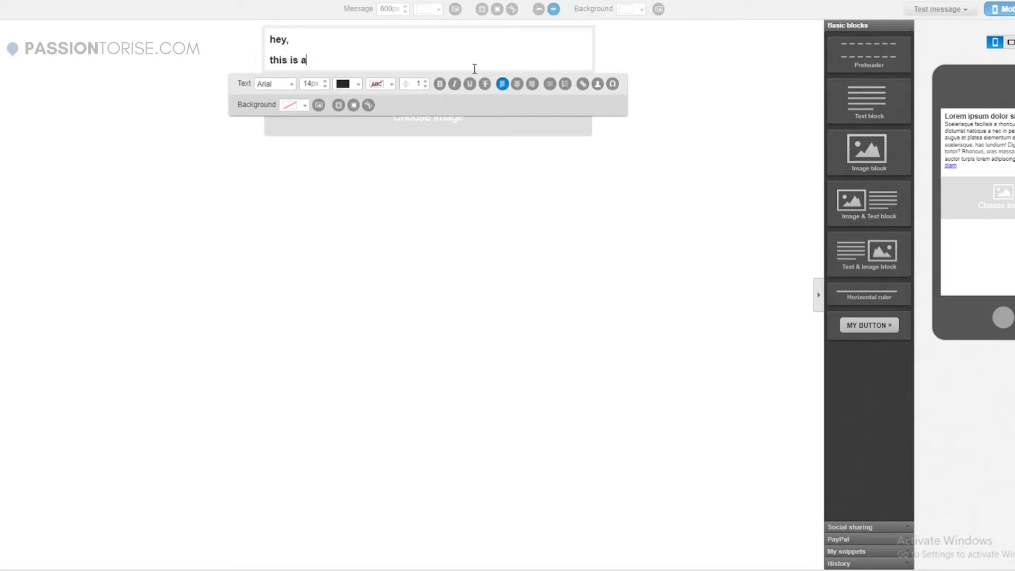
pyautogui.write(' test email')
# Insert the [[name]] field after 'hey' and select the words 'test email.'.
pyautogui.click(296, 42)
pyautogui.press('BackSpace')
pyautogui.press('BackSpace')
pyautogui.click(598, 88)
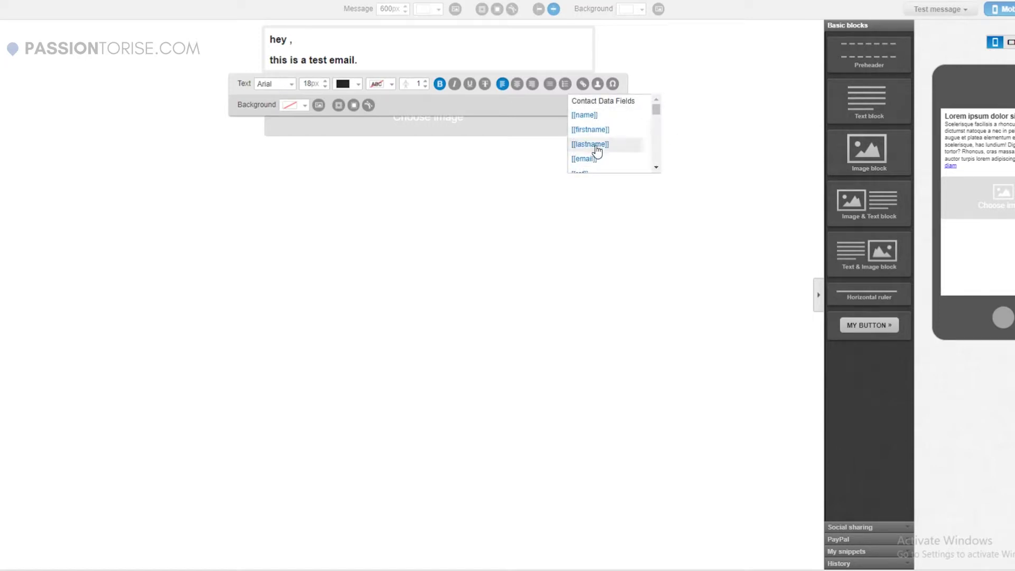
pyautogui.click(585, 119)
pyautogui.click(290, 48)
pyautogui.click(307, 37)
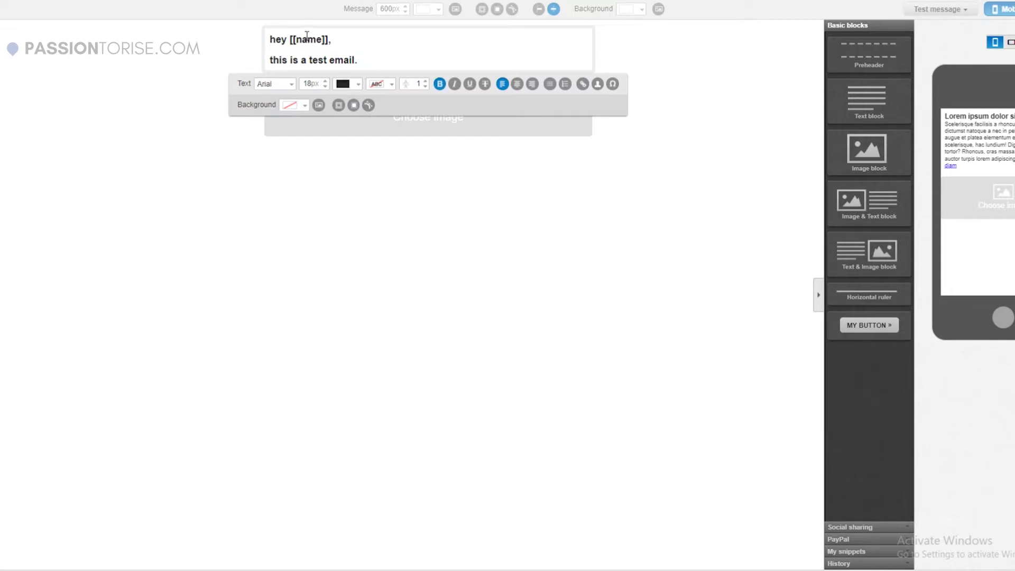
pyautogui.moveTo(290, 40); pyautogui.dragTo(330, 41)
pyautogui.click(396, 62)
pyautogui.moveTo(311, 60); pyautogui.dragTo(372, 62)
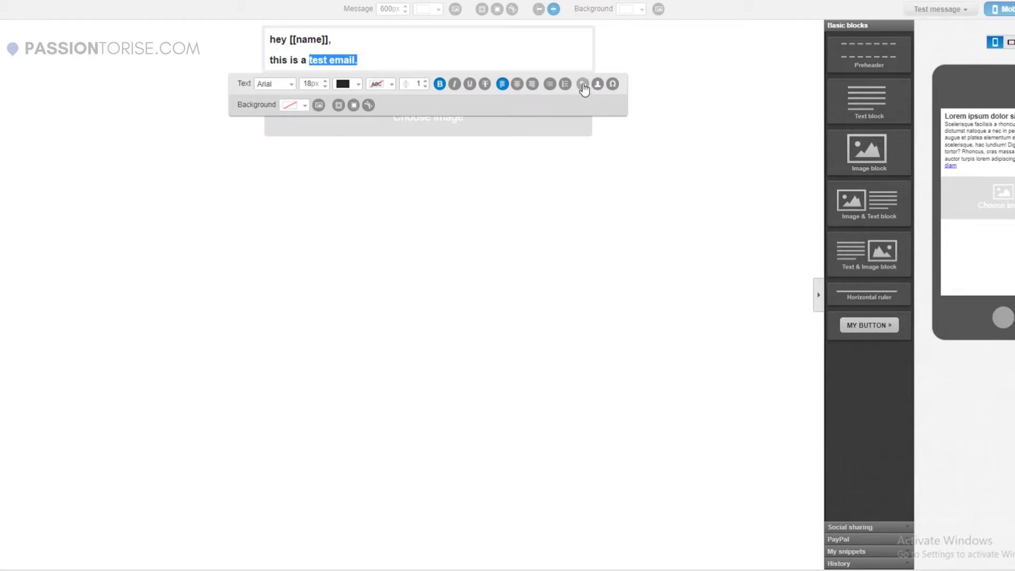
# Link the words 'test email.' to google.com and leave the text block.
pyautogui.click(582, 84)
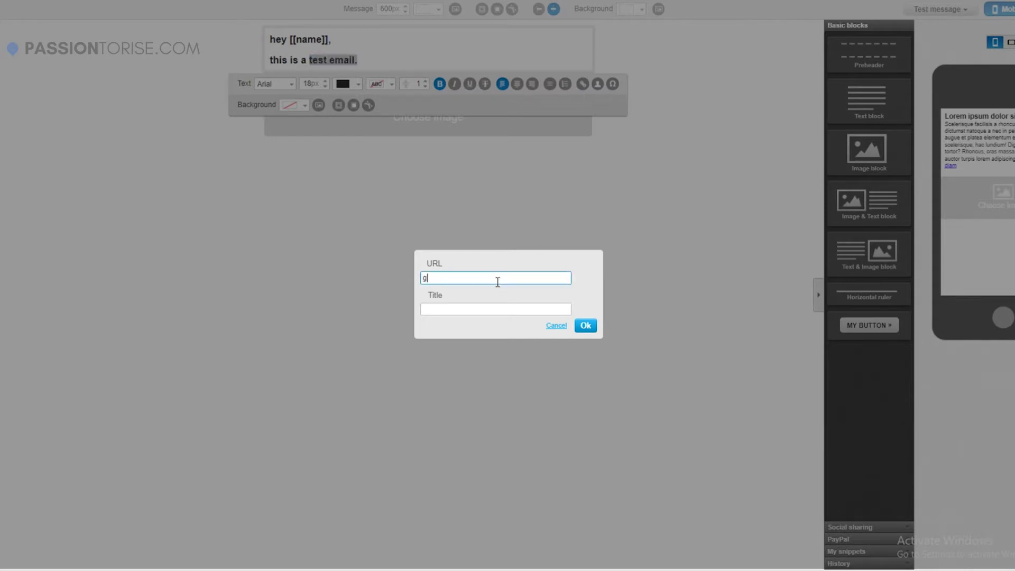
pyautogui.write('google.com')
pyautogui.click(586, 325)
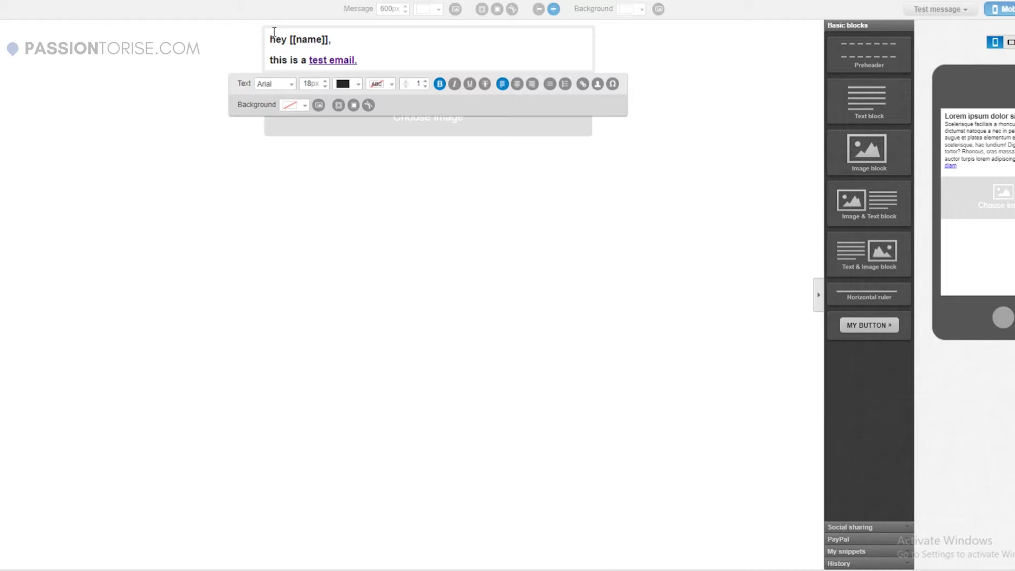
pyautogui.click(487, 236)
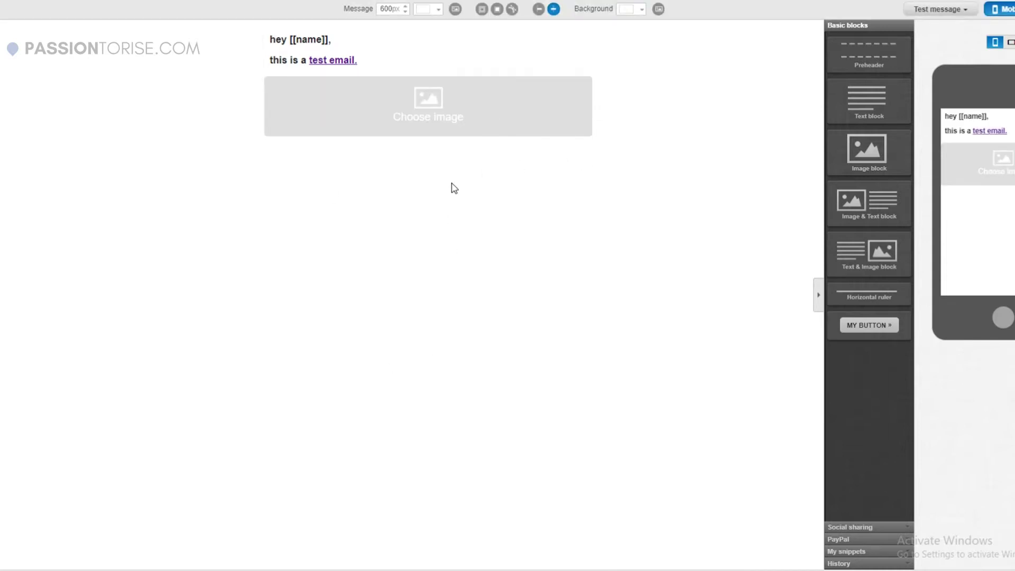
# Try the graffiti (2) image, then delete the image block and add a button below the text.
pyautogui.click(466, 102)
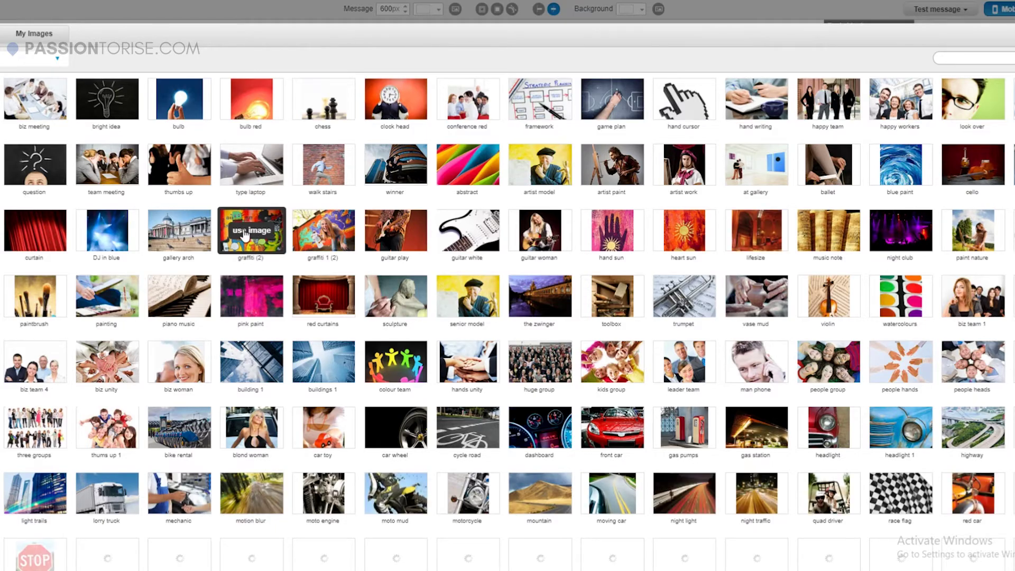
pyautogui.click(245, 233)
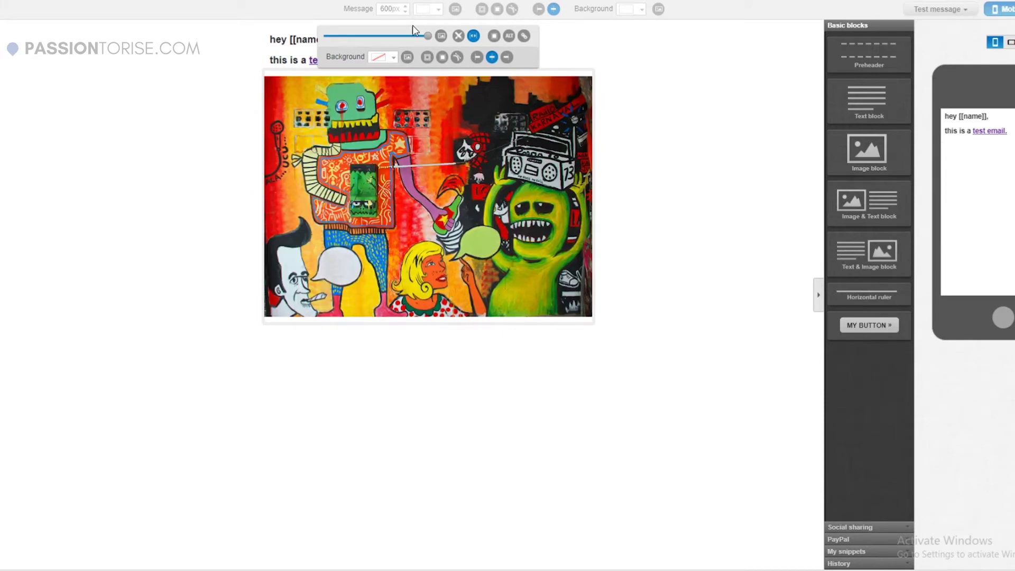
pyautogui.moveTo(428, 40); pyautogui.dragTo(345, 226)
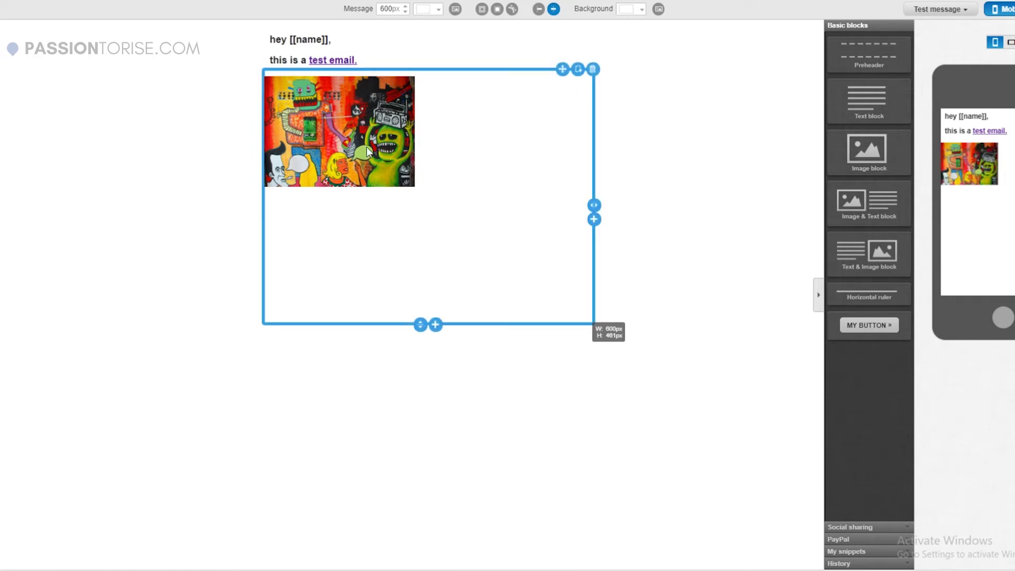
pyautogui.click(592, 69)
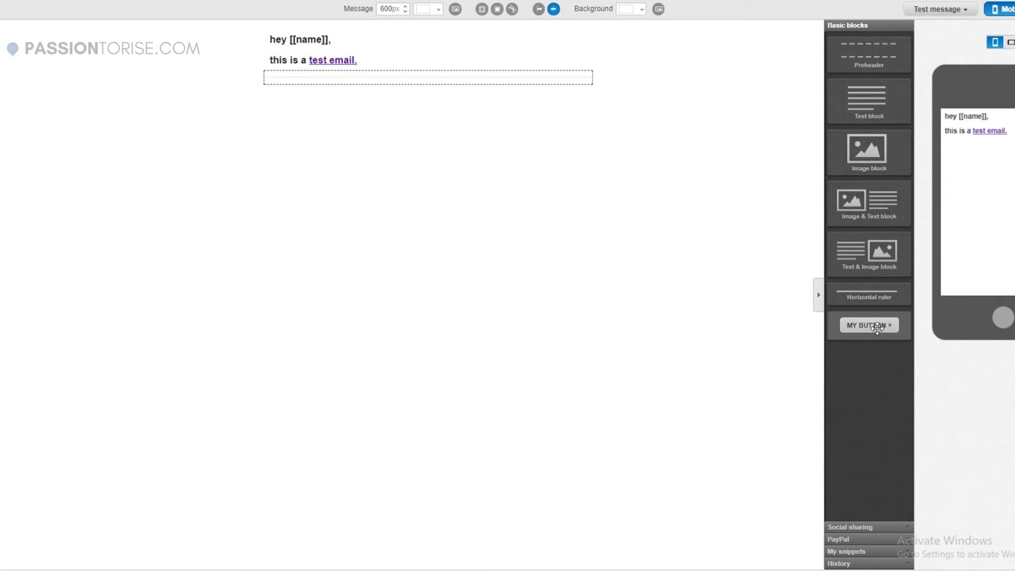
pyautogui.moveTo(877, 328); pyautogui.dragTo(495, 184)
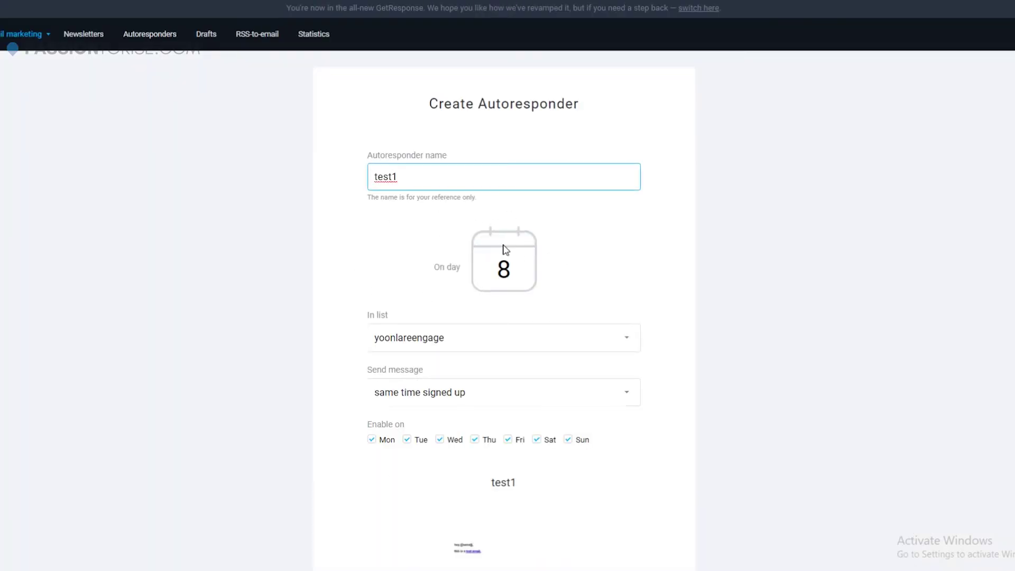
# Review the form: test1, day 8, yoonlareengage list, signup-time sending, all seven weekdays.
pyautogui.scroll(-4, 333, 195)
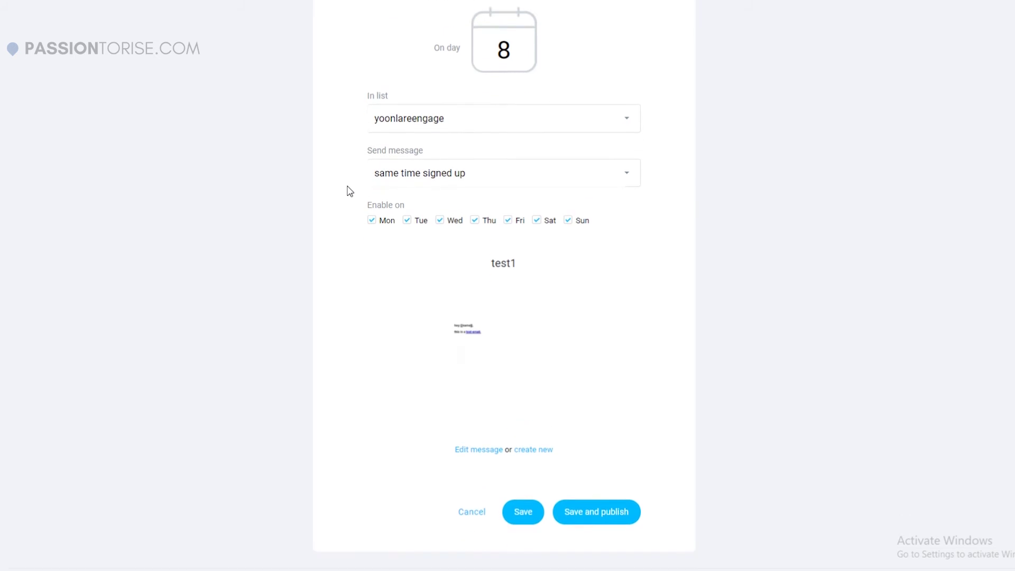
pyautogui.scroll(4, 492, 229)
pyautogui.scroll(-5, 641, 263)
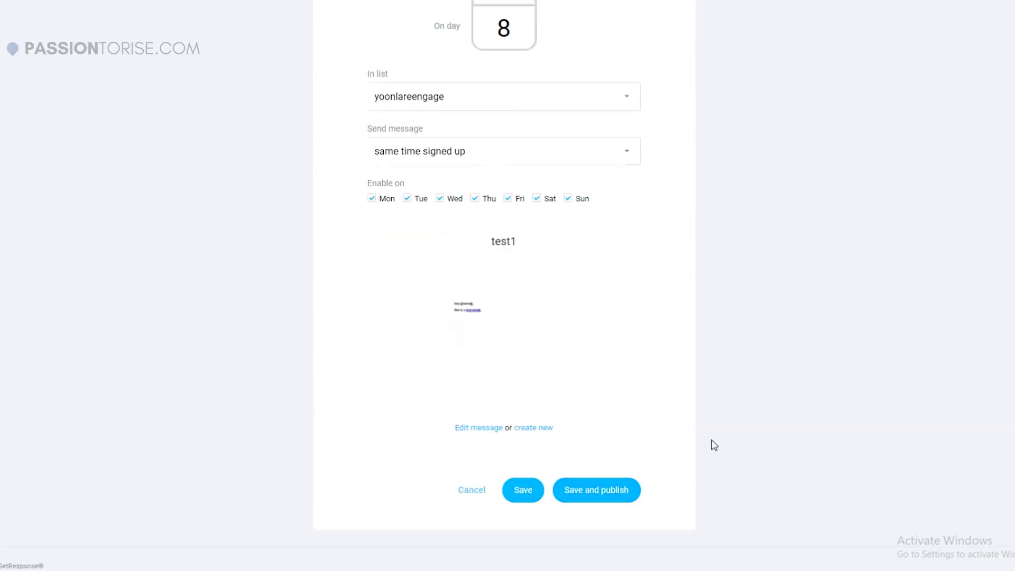
pyautogui.scroll(3, 715, 445)
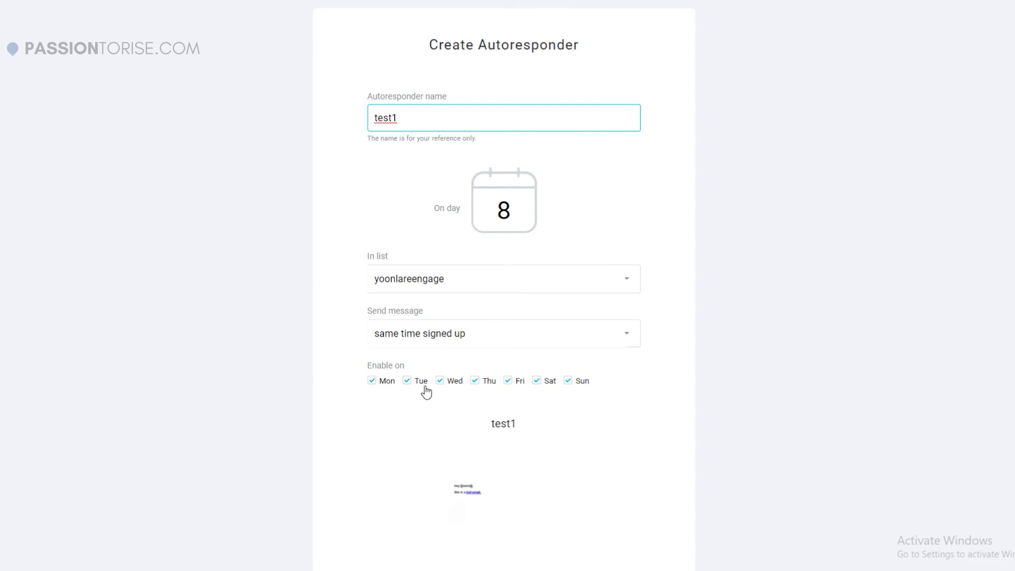
pyautogui.scroll(1, 504, 338)
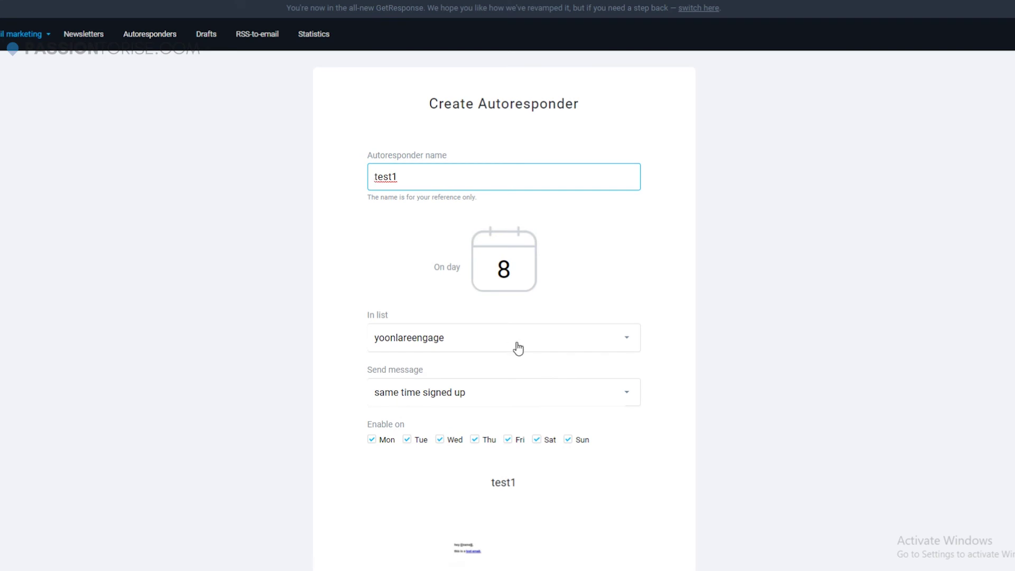
# Scroll down the Create Autoresponder form to the test1 message preview below the day-8 schedule.
pyautogui.scroll(-1, 791, 253)
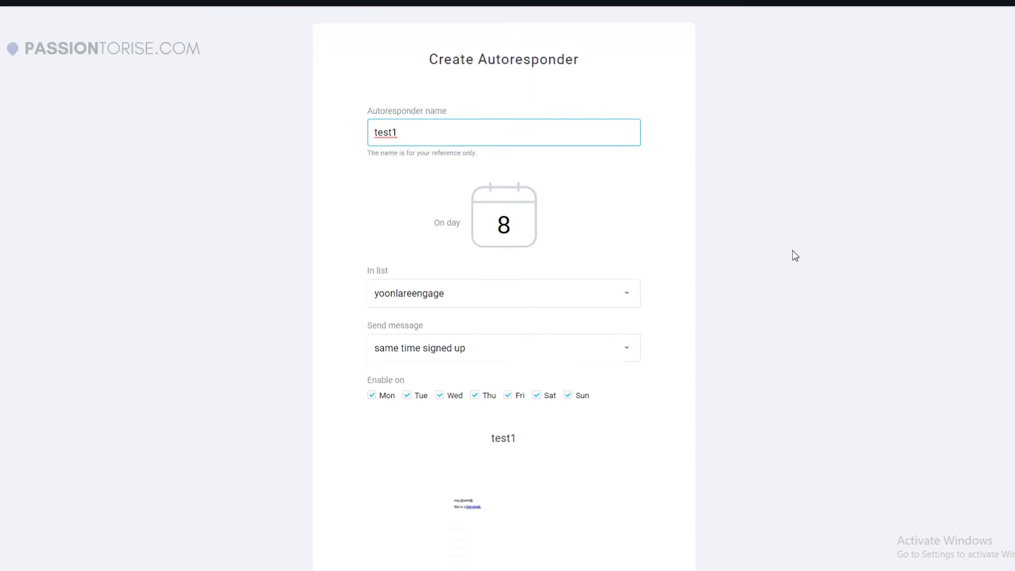